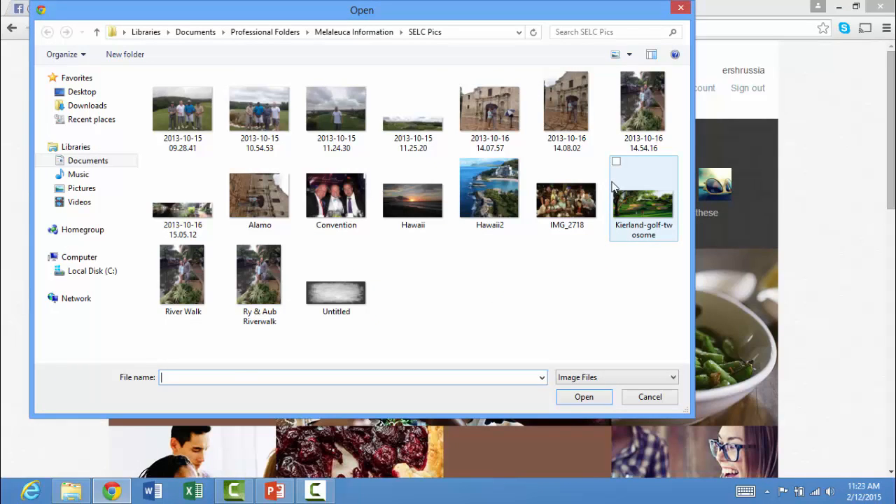
Open all photos in the PicMonkey Files folder under Documents except the head shot, adding them to the collage's photos.
click(97, 33)
click(96, 32)
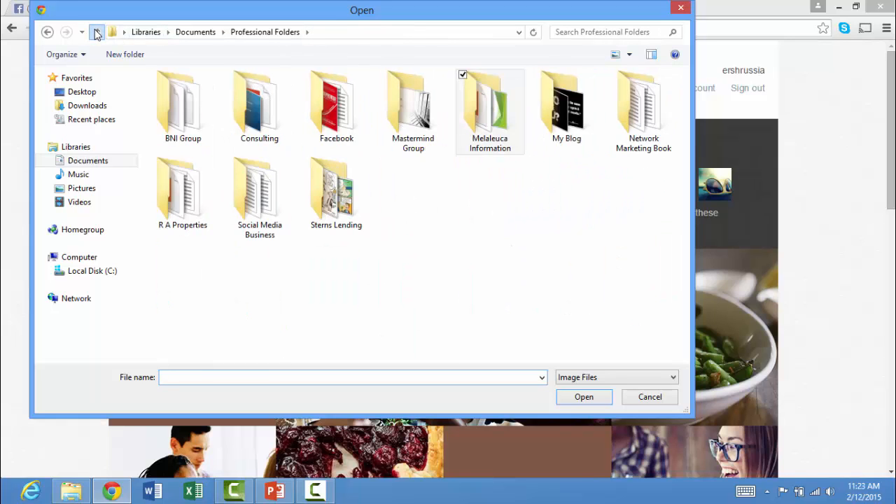
click(96, 32)
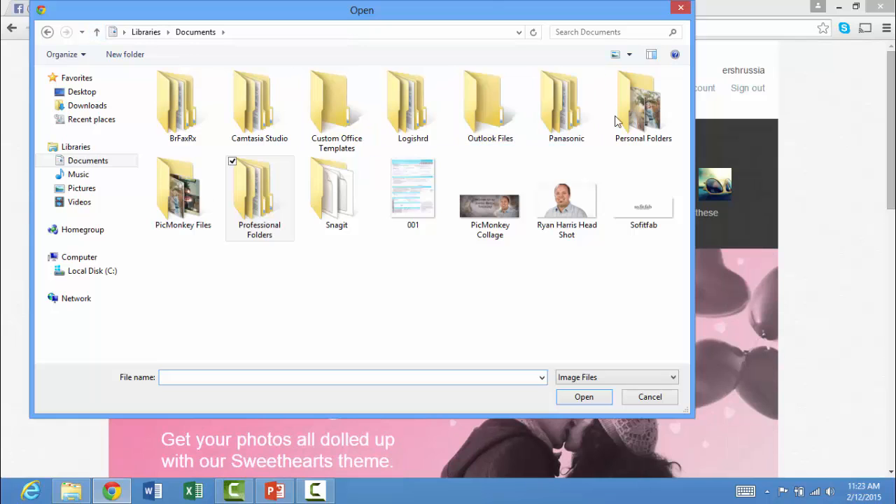
double_click(177, 205)
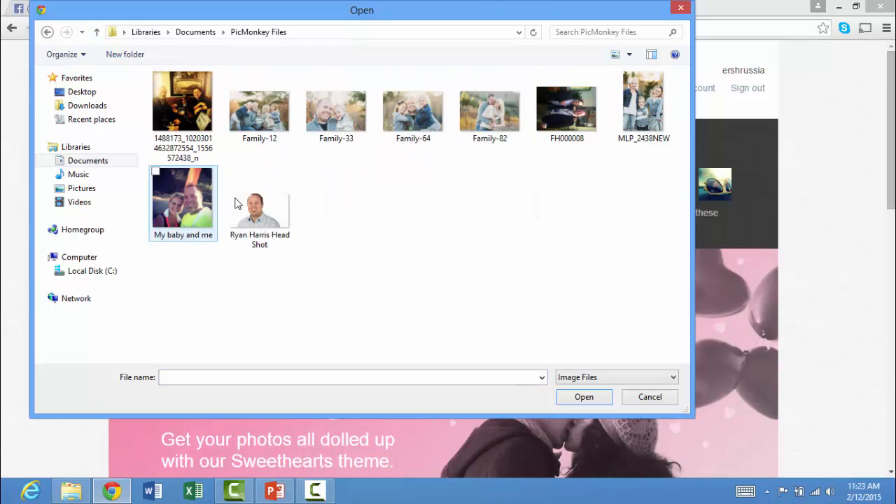
click(189, 198)
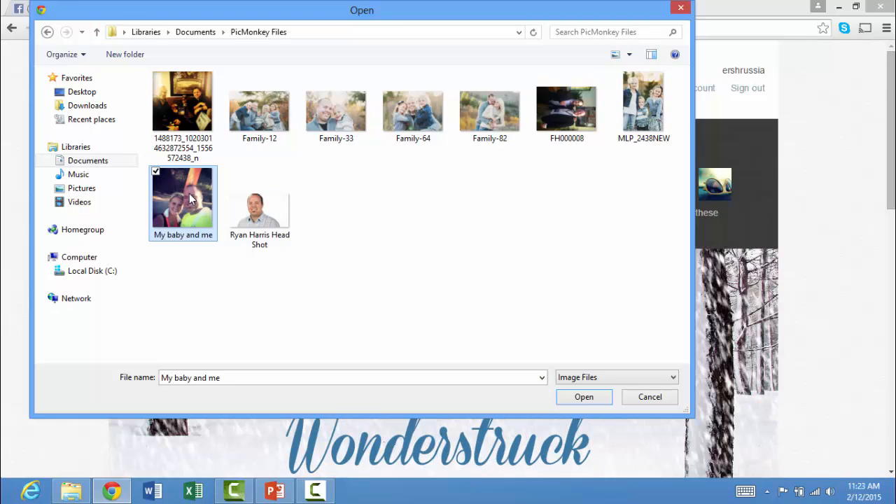
shift+click(192, 137)
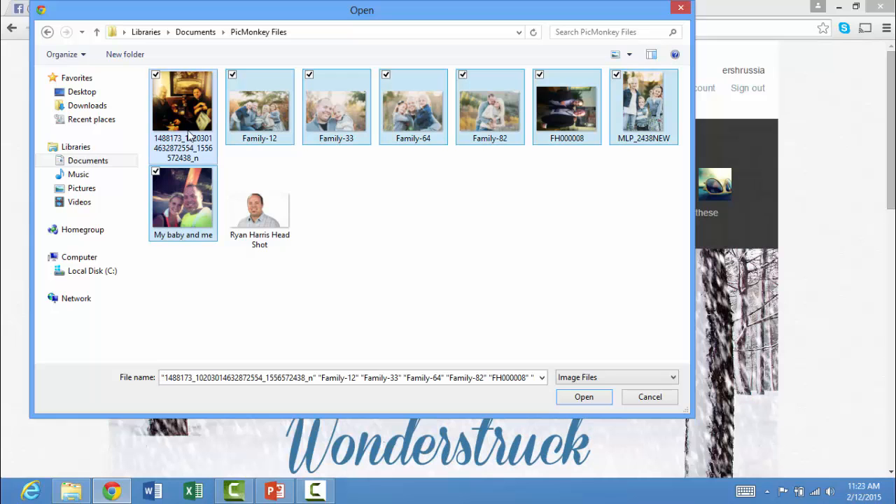
click(588, 398)
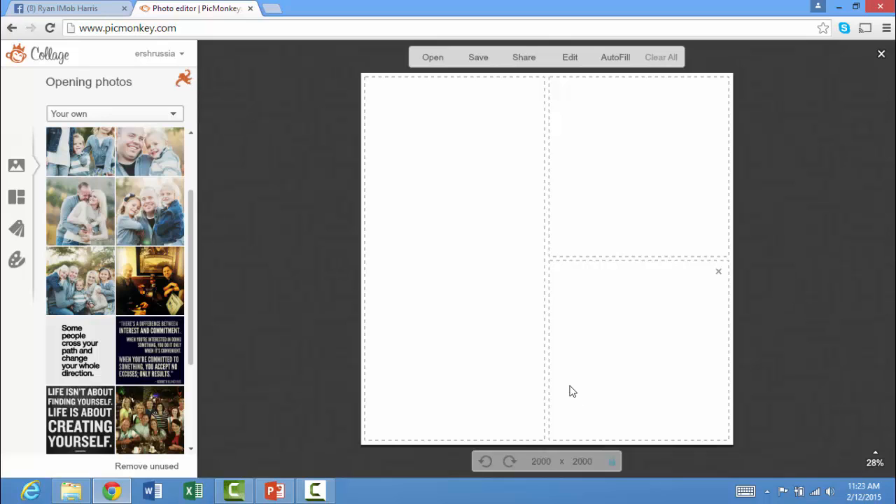
Apply the FB Cover layout with one large and six small cells, and place the five-person outdoor family photo in the large cell.
click(16, 198)
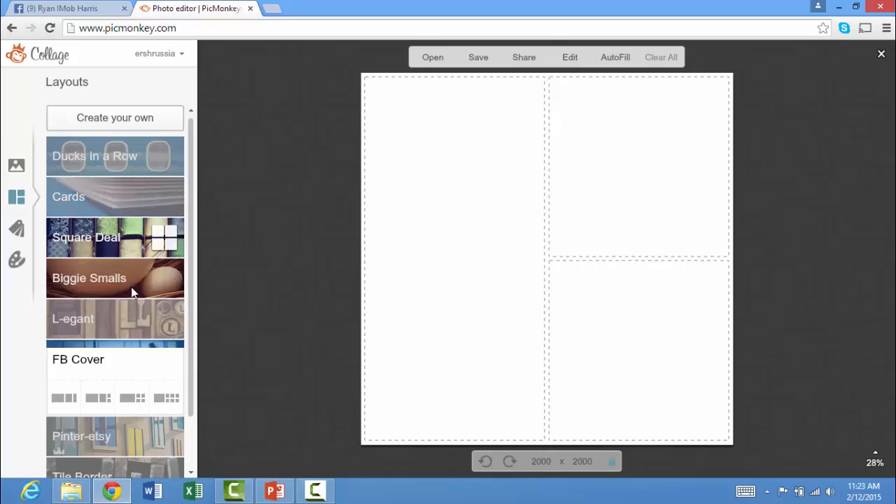
click(163, 398)
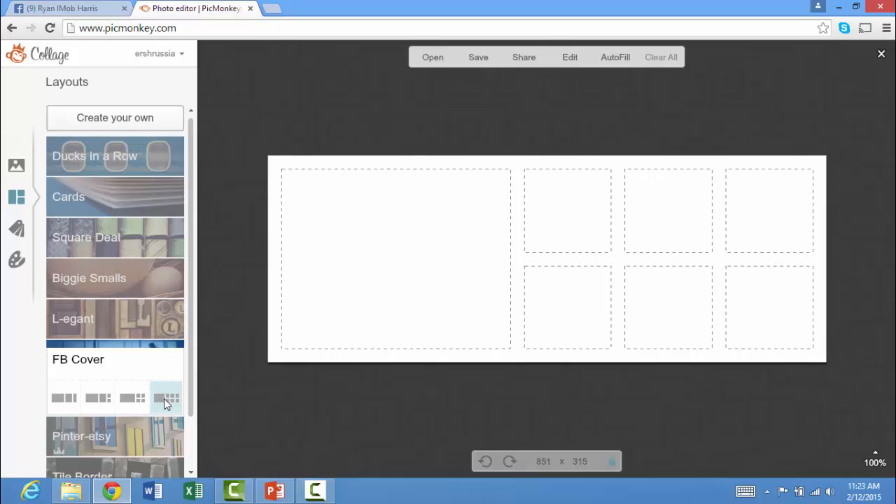
click(17, 167)
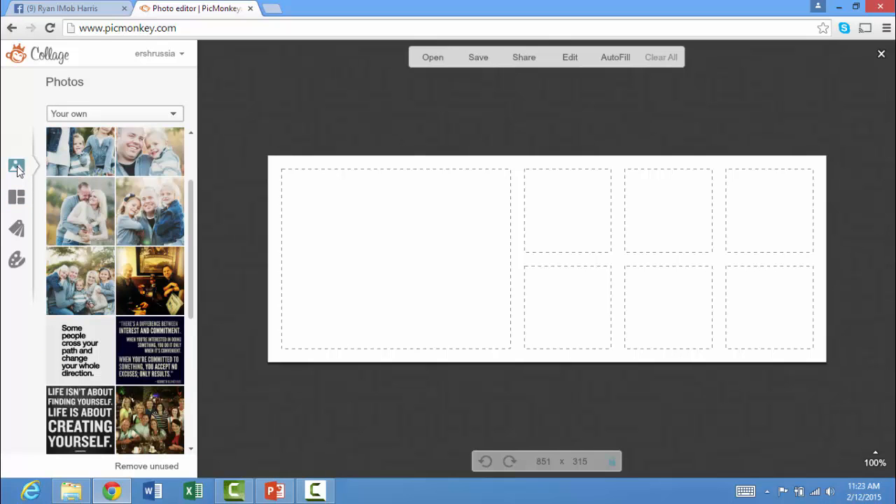
drag(77, 276, 412, 315)
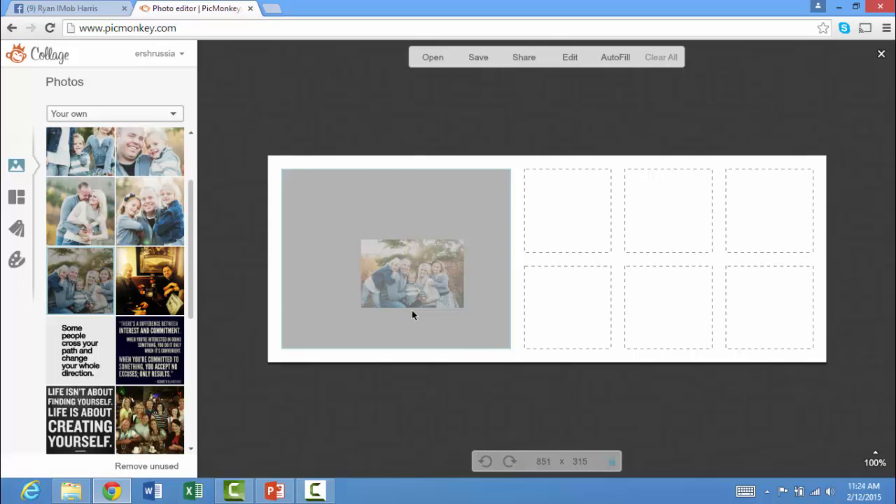
drag(411, 315, 412, 315)
Place the sideways photo of two men in suits in the upper middle small cell and rotate it counterclockwise to stand upright.
drag(190, 231, 202, 286)
drag(154, 367, 665, 240)
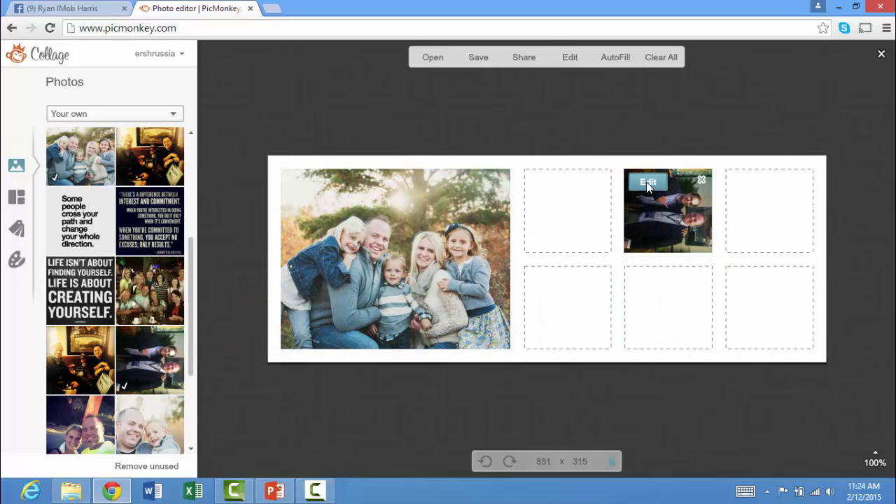
click(646, 182)
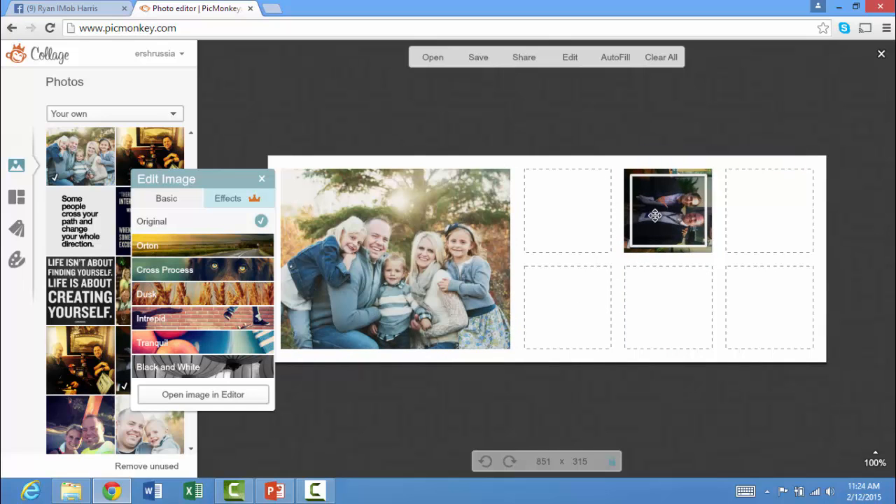
click(187, 201)
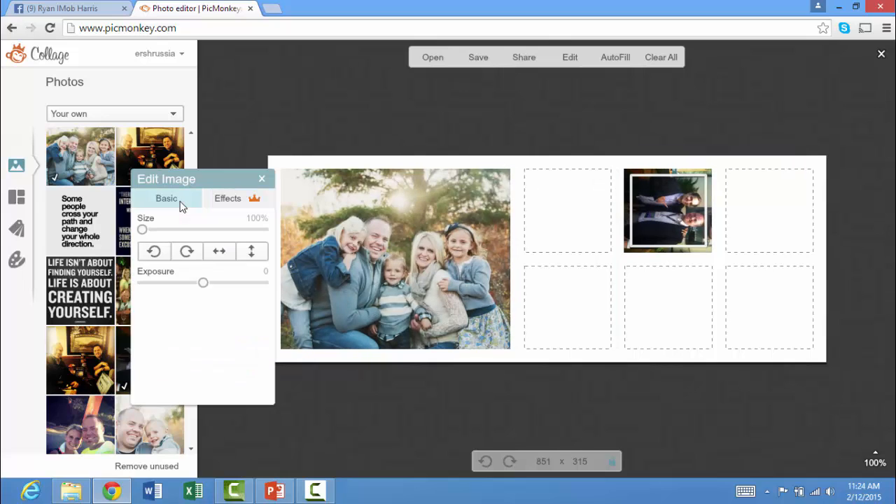
click(155, 254)
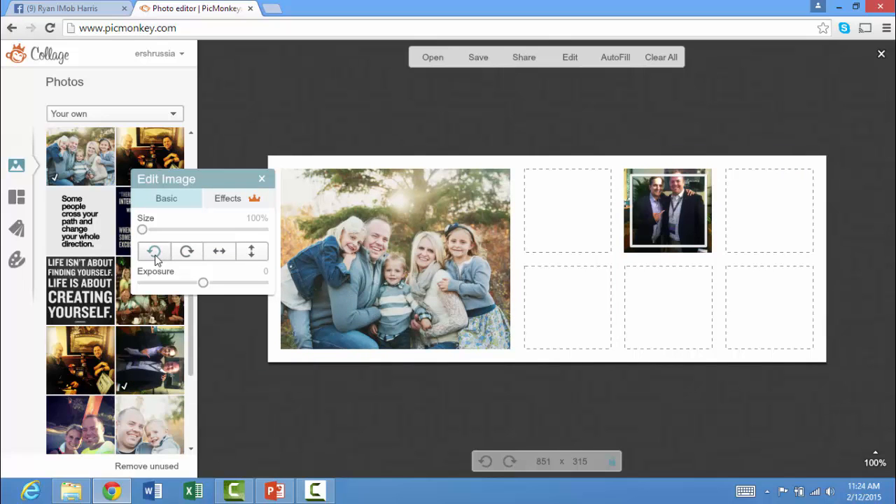
Place the dinner photo lower right, the group photo lower left and the "Some people cross your path" quote upper right; remove the extra blank cell.
drag(91, 354, 769, 343)
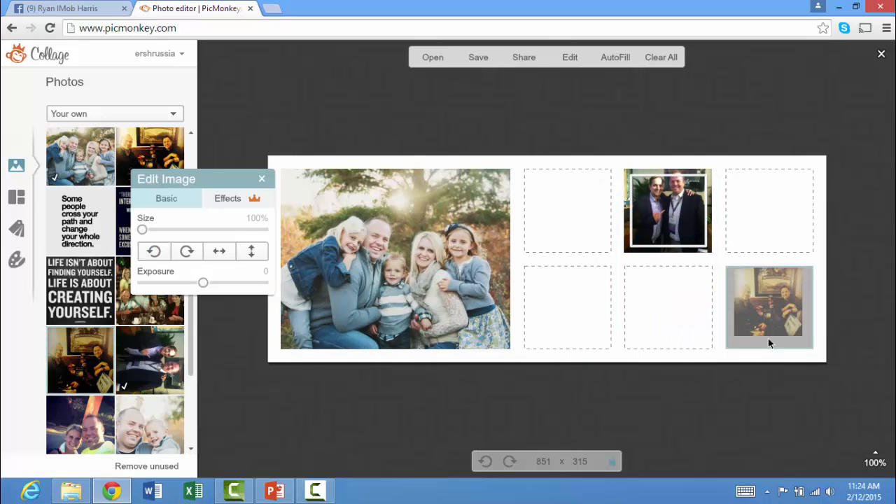
drag(158, 308, 564, 335)
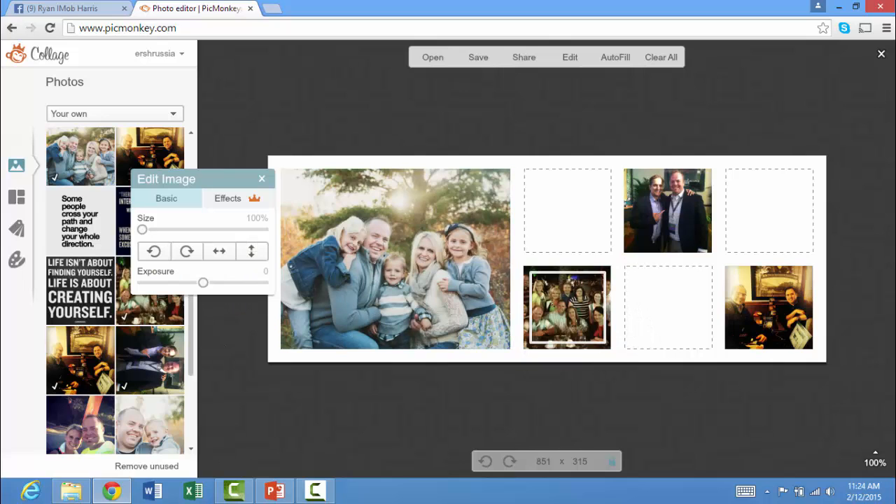
drag(80, 220, 763, 256)
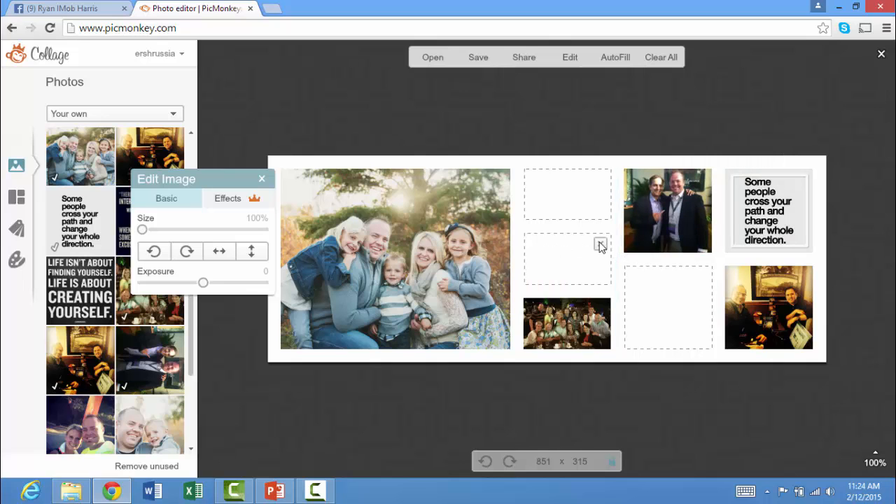
click(600, 245)
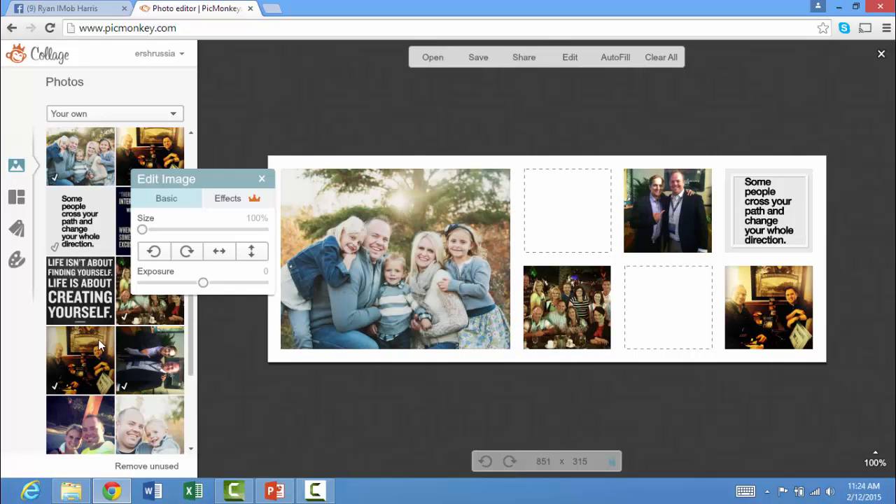
Place the "Life isn't about" quote upper left, move the "Some people" quote to the lower middle, and put the "There's a difference" quote upper right.
drag(74, 299, 562, 233)
drag(745, 239, 668, 340)
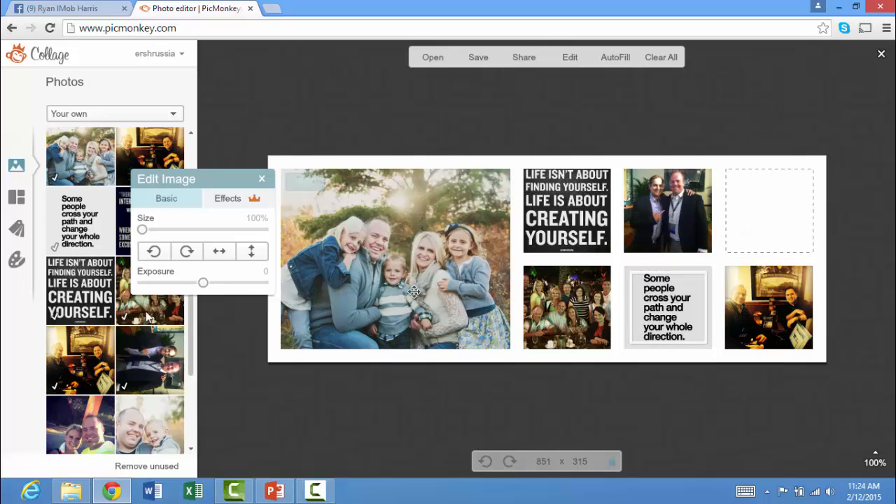
drag(125, 238, 798, 249)
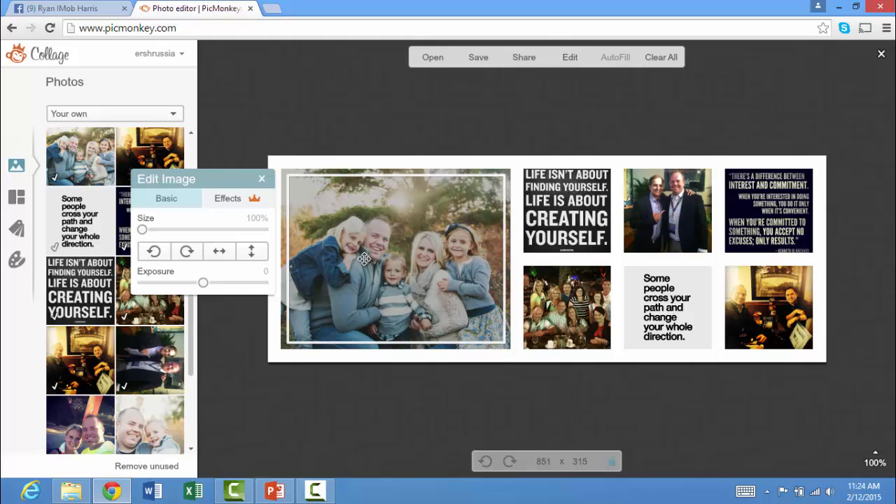
Apply the Orton effect to the large family photo.
click(238, 199)
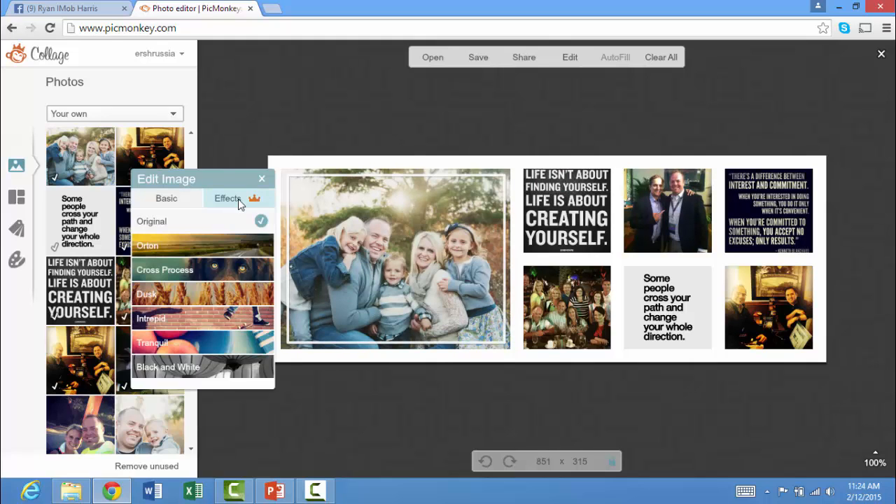
click(219, 245)
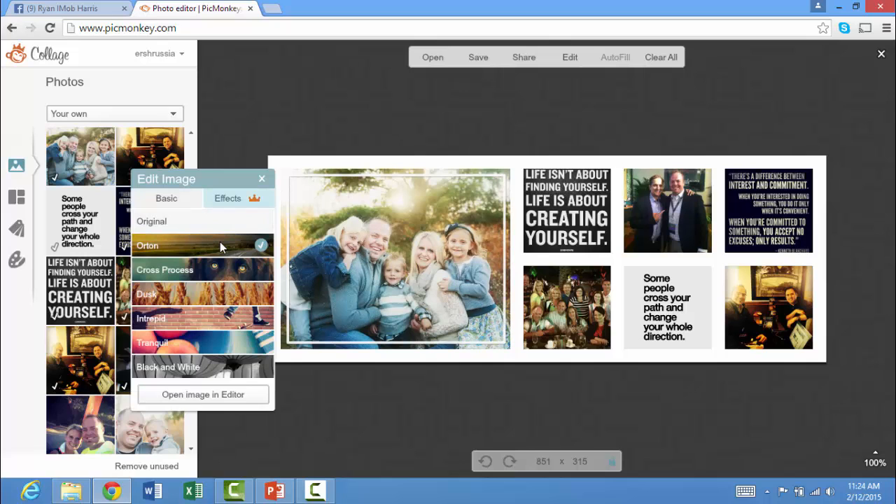
click(229, 269)
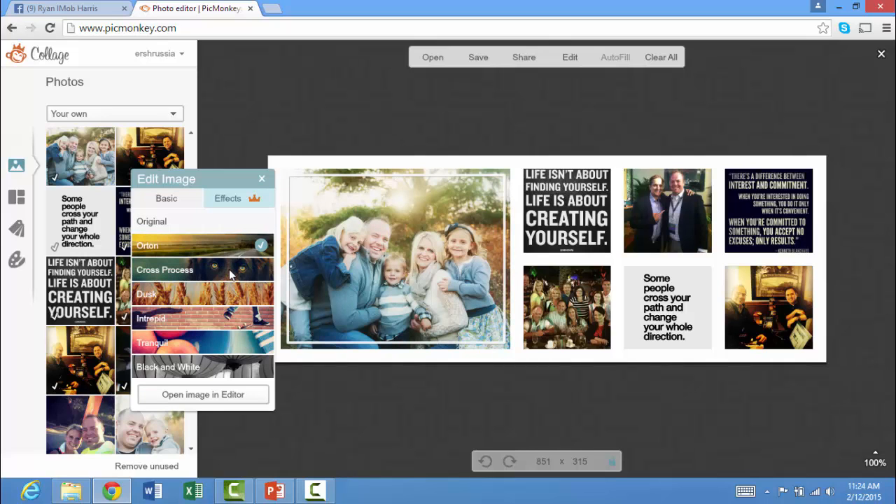
click(226, 246)
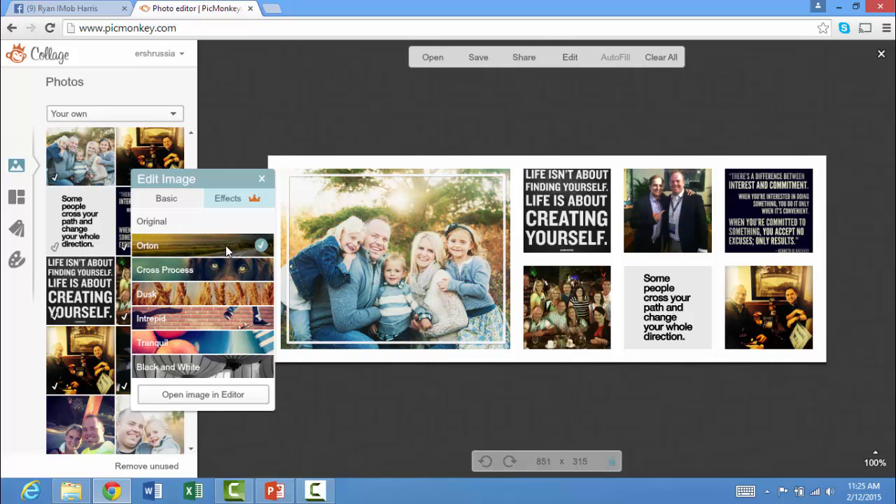
Apply the Orton effect to the group photo, the photo of two men in suits and the dinner photo.
click(568, 301)
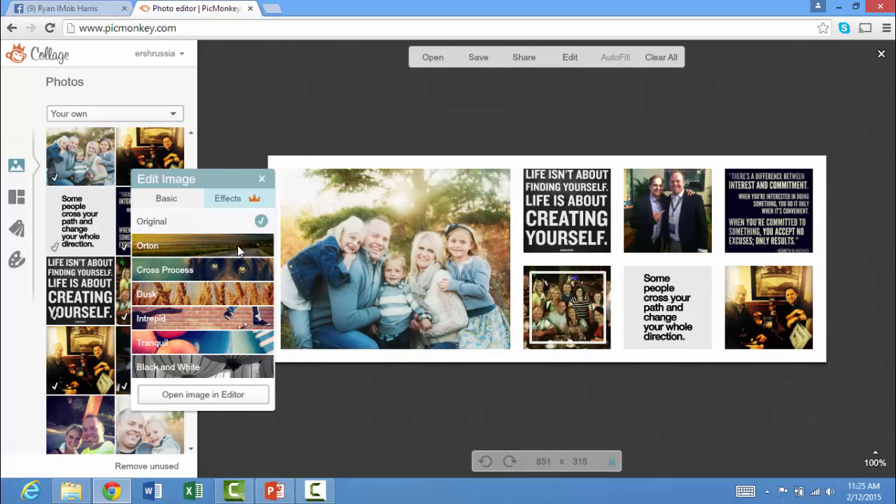
click(644, 186)
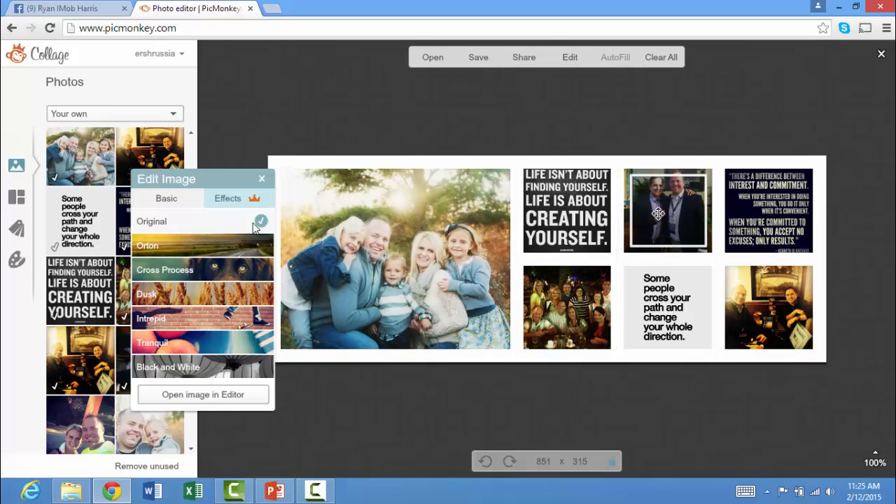
click(214, 244)
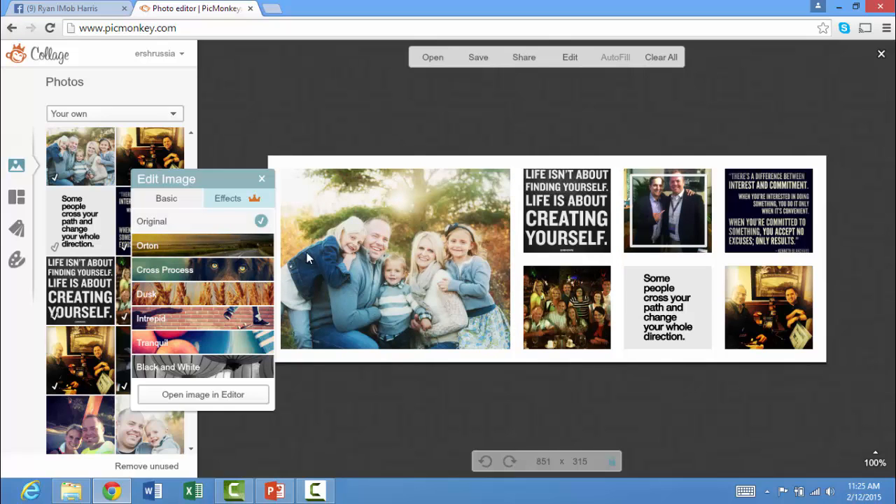
click(747, 301)
click(230, 245)
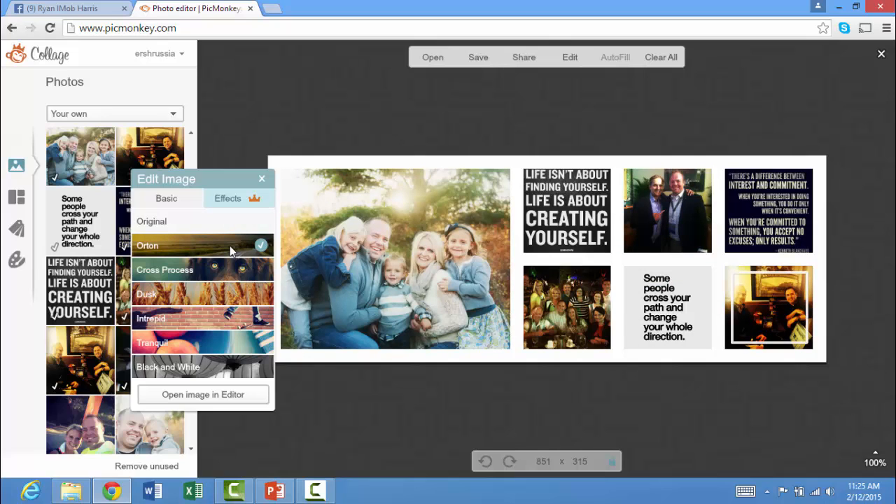
Apply the Orton effect to the "Life isn't about" and "There's a difference" quotes, and finish editing the images.
click(556, 218)
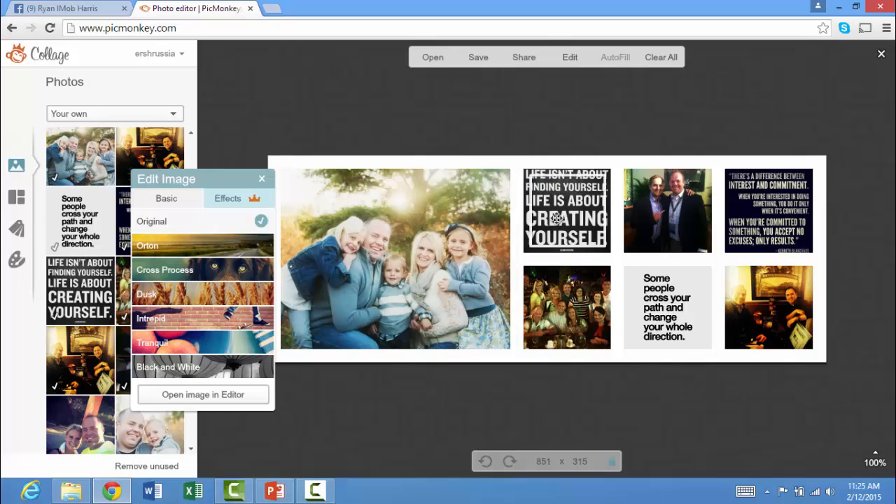
click(252, 249)
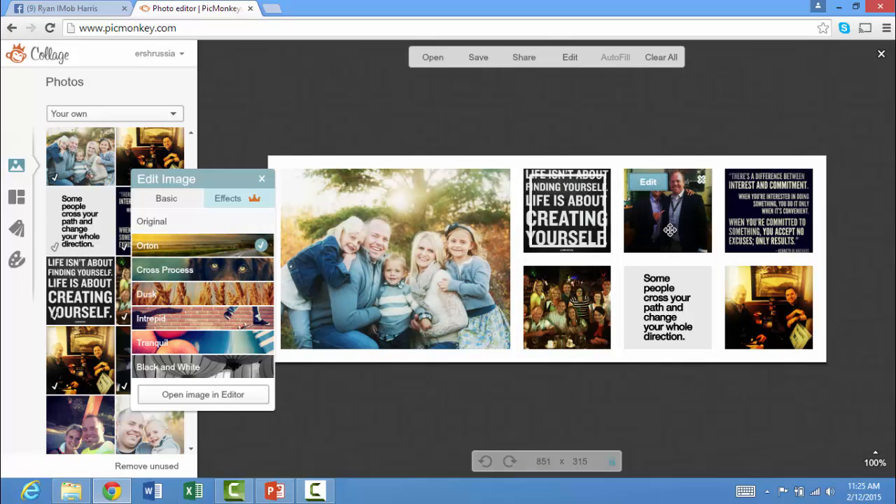
click(769, 211)
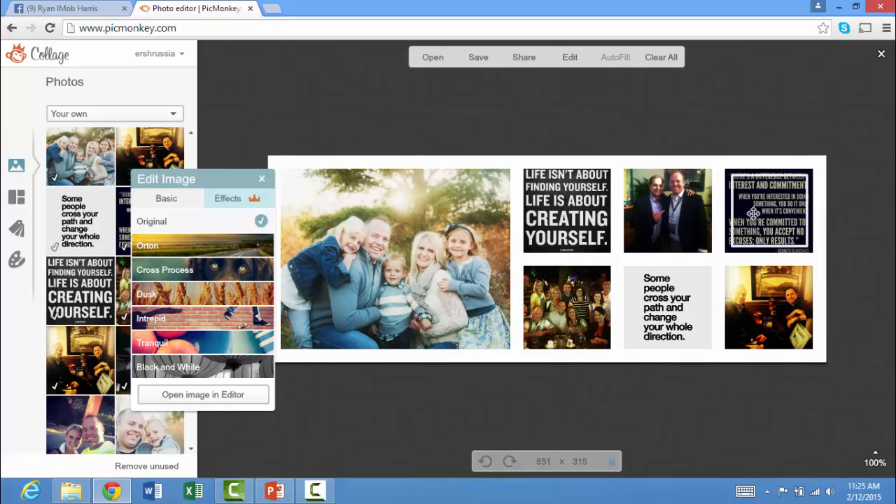
click(207, 247)
click(668, 311)
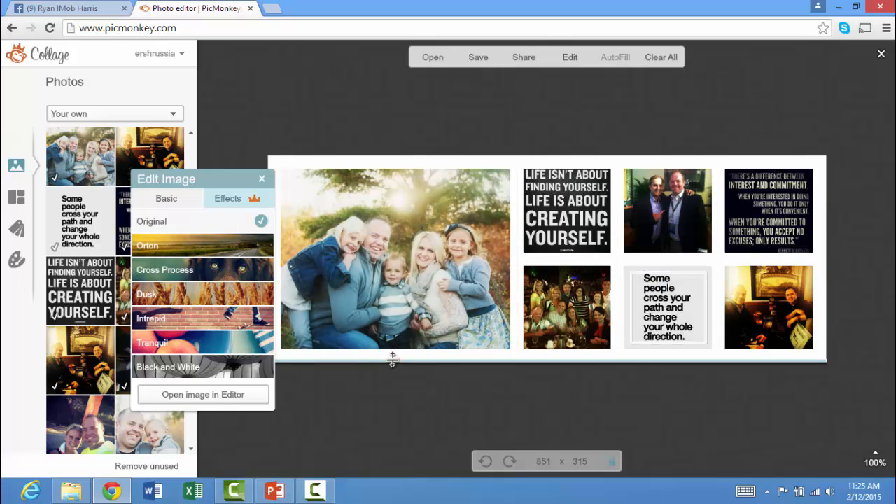
click(397, 442)
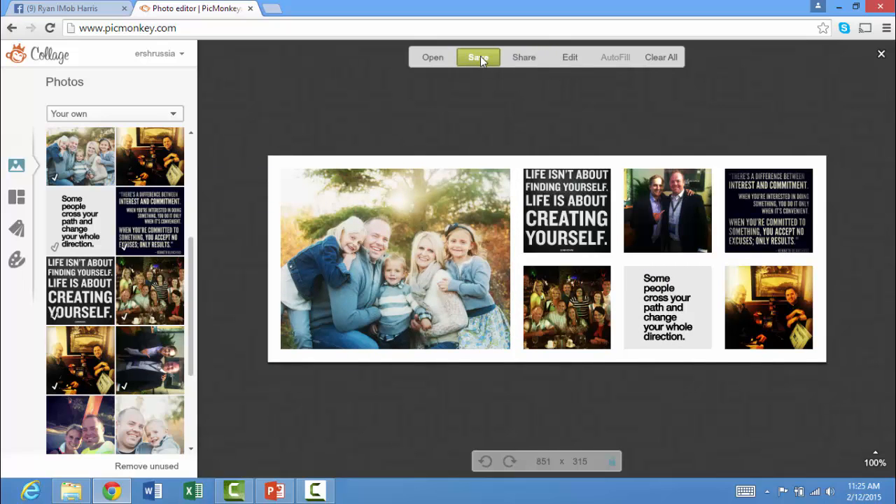
Send the finished collage to the Editor for adding text and overlays.
click(568, 60)
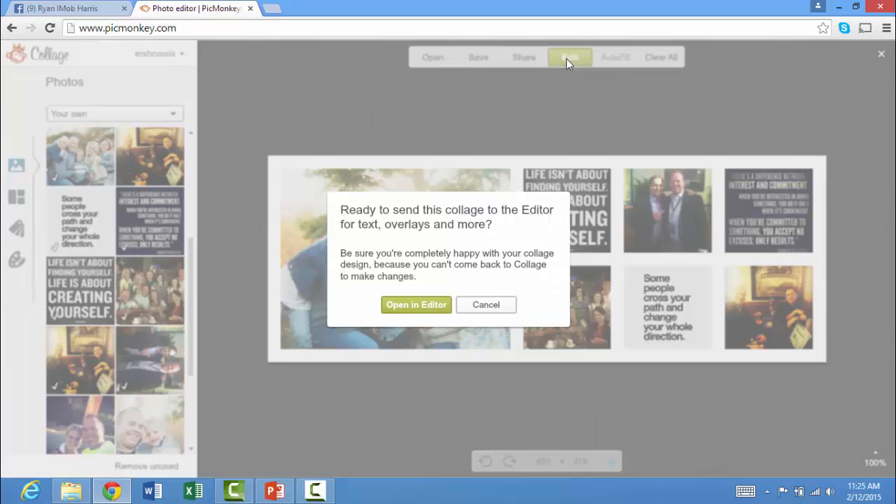
click(416, 305)
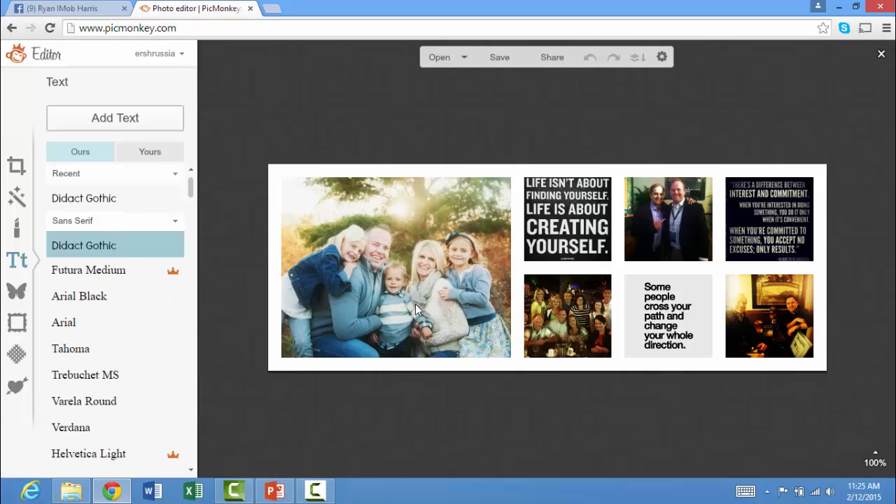
Try the black-and-white scratched Smudge texture on the collage, toggling the brush's reverse effect on and back off.
click(16, 356)
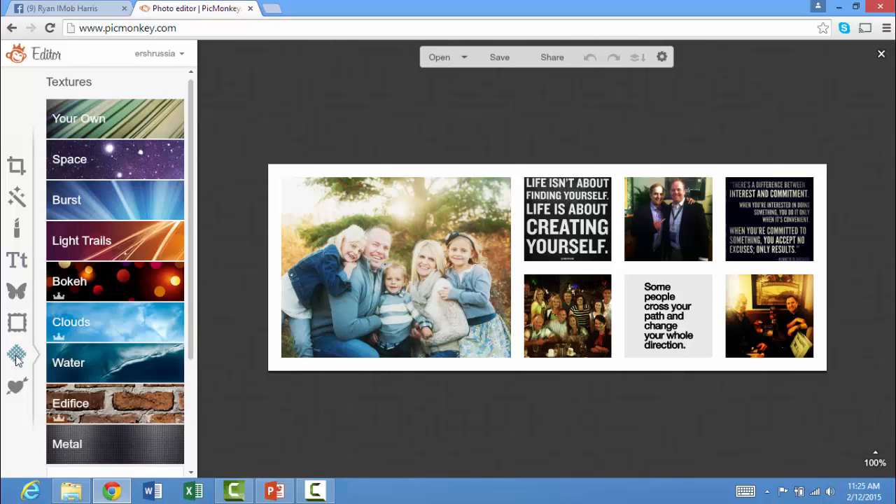
scroll(161, 350, down, 2)
scroll(161, 347, down, 1)
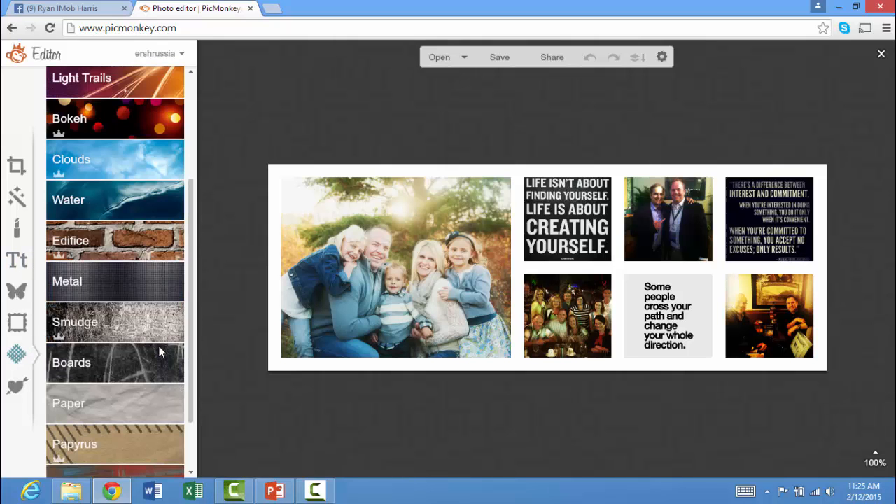
click(138, 312)
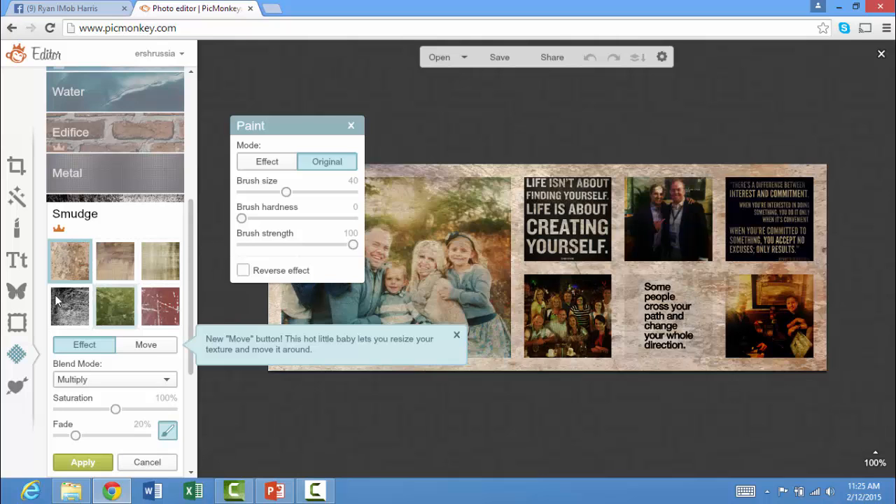
click(70, 310)
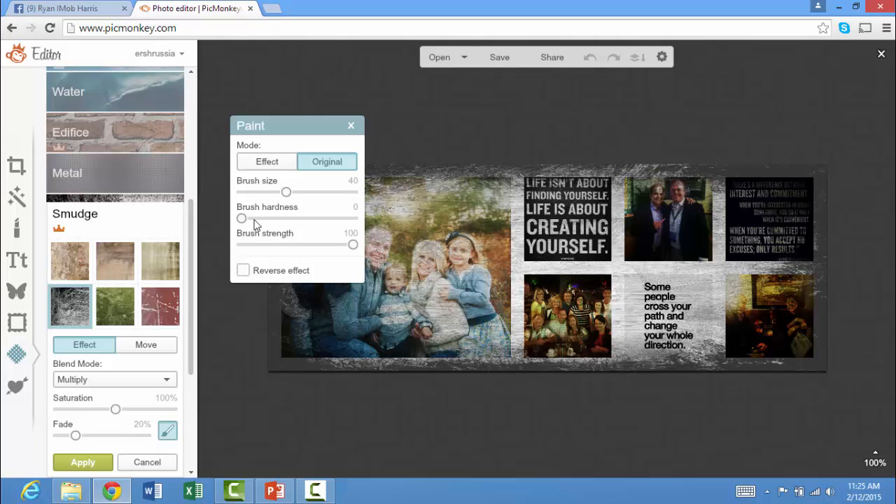
click(243, 270)
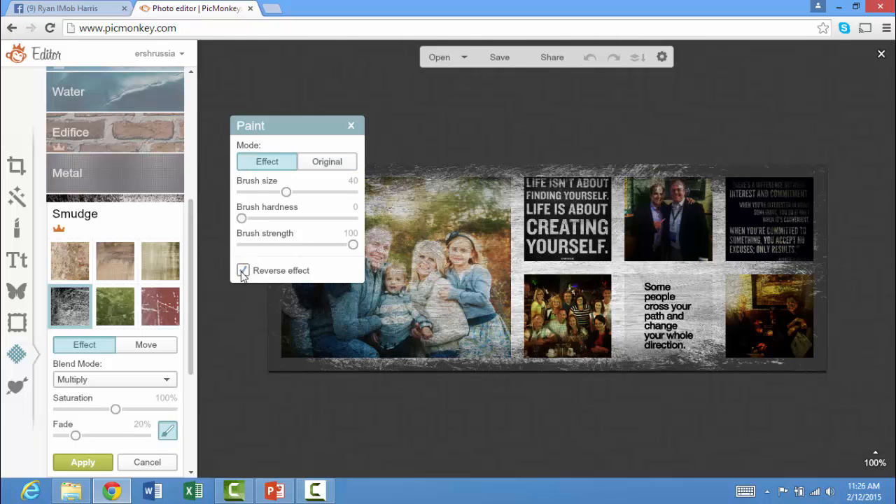
click(243, 270)
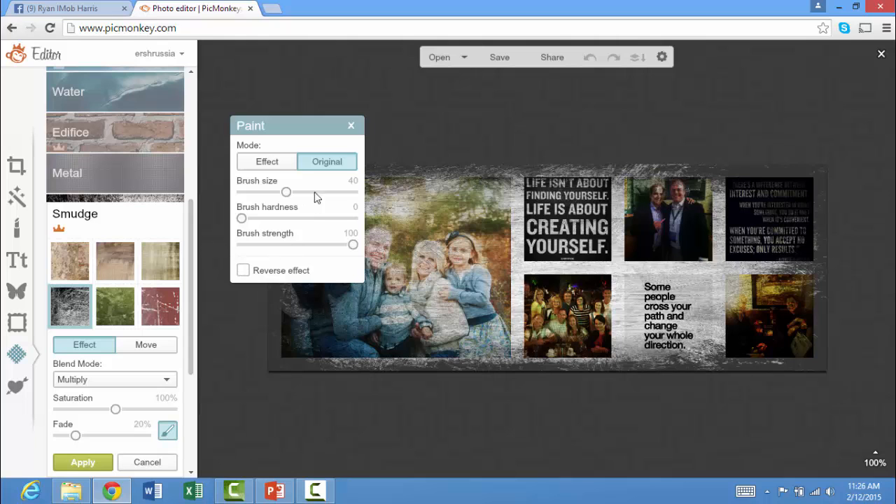
Set the brush size to 80, try restoring the original look over the photos and quotes, and abandon the scratched texture.
mouse_move(468, 264)
mouse_down()
mouse_move(447, 243)
mouse_move(461, 241)
mouse_move(437, 265)
mouse_move(392, 210)
mouse_up()
drag(287, 124, 241, 48)
drag(266, 120, 285, 122)
mouse_move(476, 225)
mouse_down()
mouse_move(483, 231)
mouse_move(487, 210)
mouse_move(448, 235)
mouse_move(330, 250)
mouse_move(332, 277)
mouse_move(350, 304)
mouse_move(476, 327)
mouse_move(560, 315)
mouse_move(567, 224)
mouse_move(682, 239)
mouse_up()
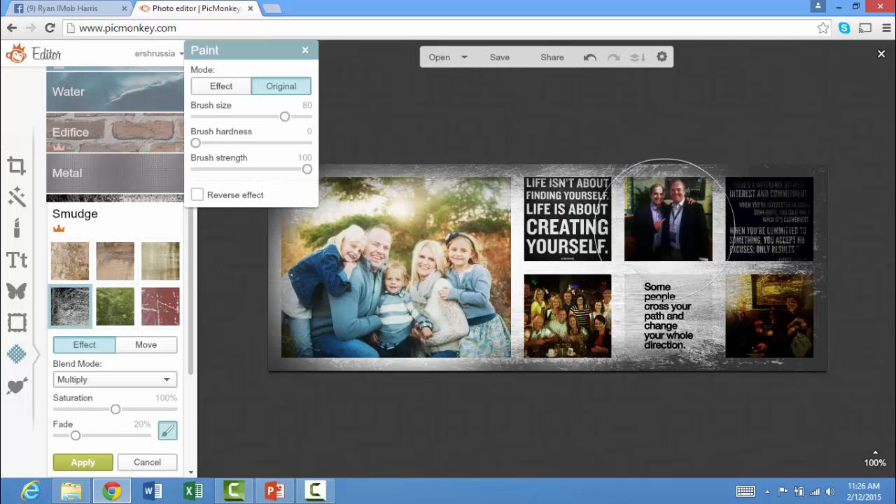
click(666, 228)
click(748, 233)
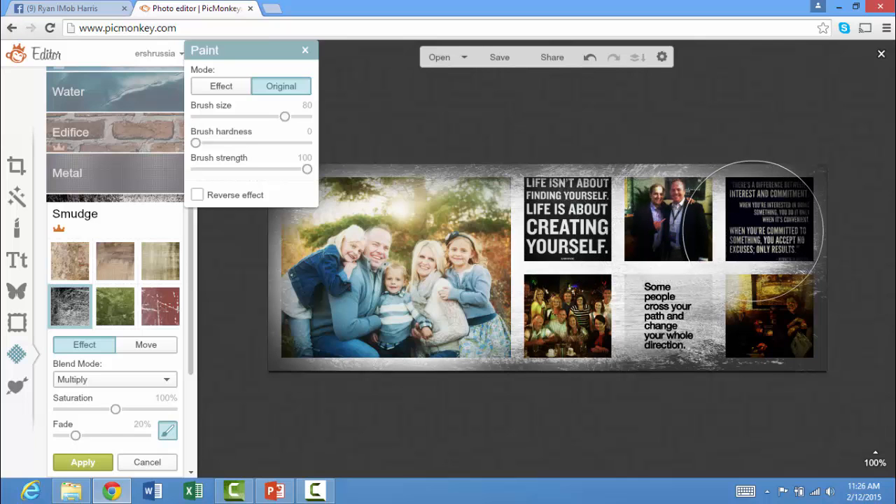
click(758, 235)
click(763, 297)
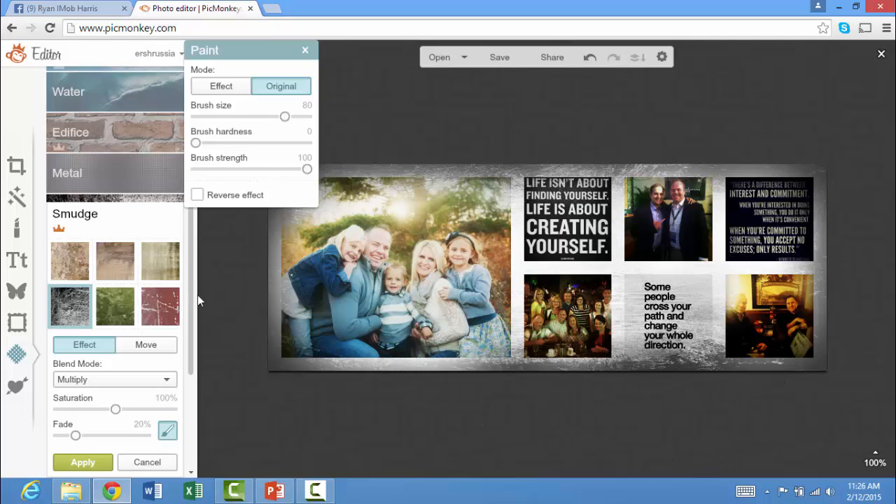
click(17, 199)
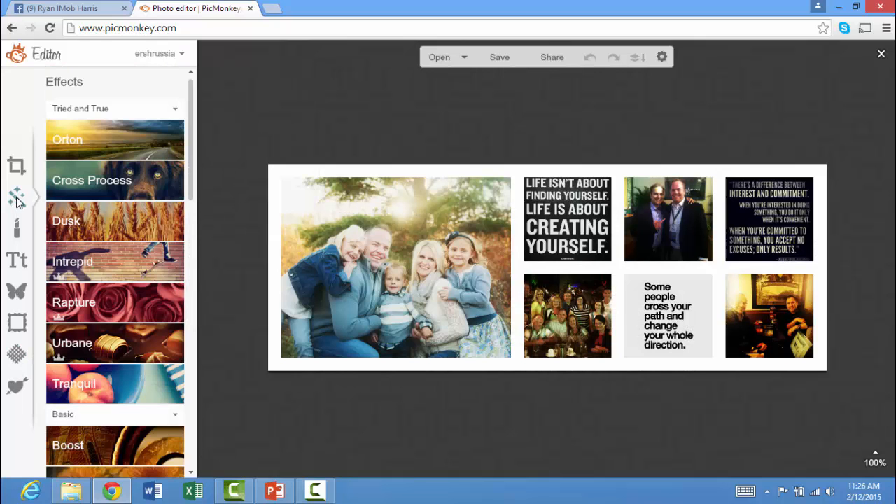
Apply the tan stone Smudge texture at 24% fade, brushing the original look back over the photos.
click(17, 355)
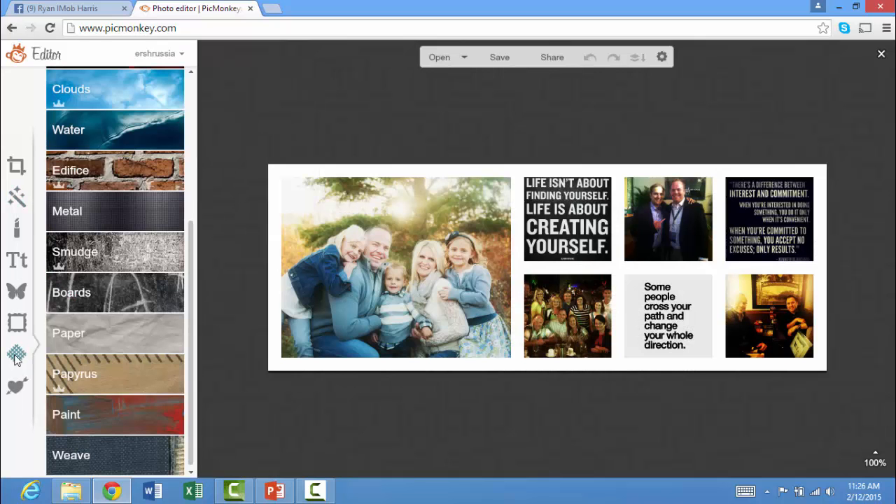
click(125, 261)
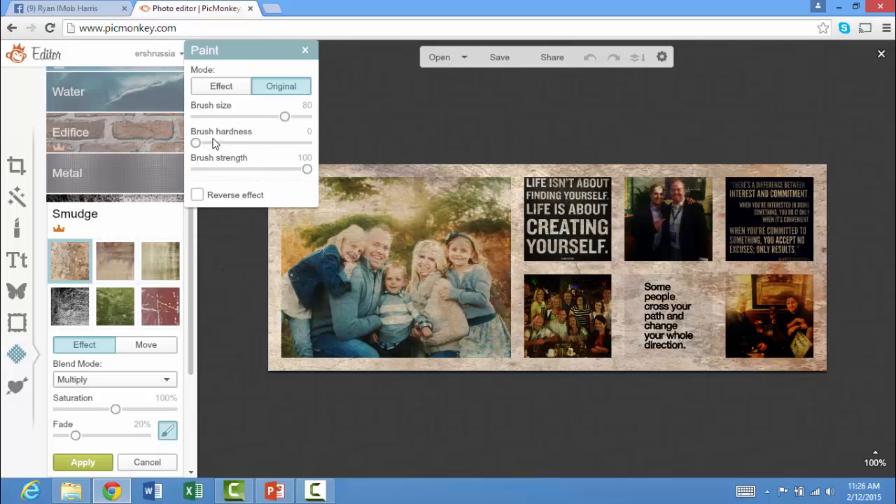
click(221, 86)
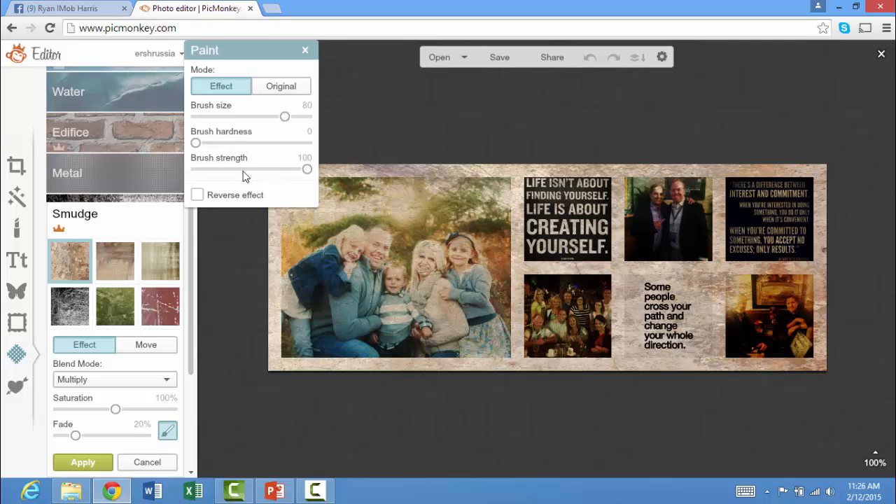
click(284, 90)
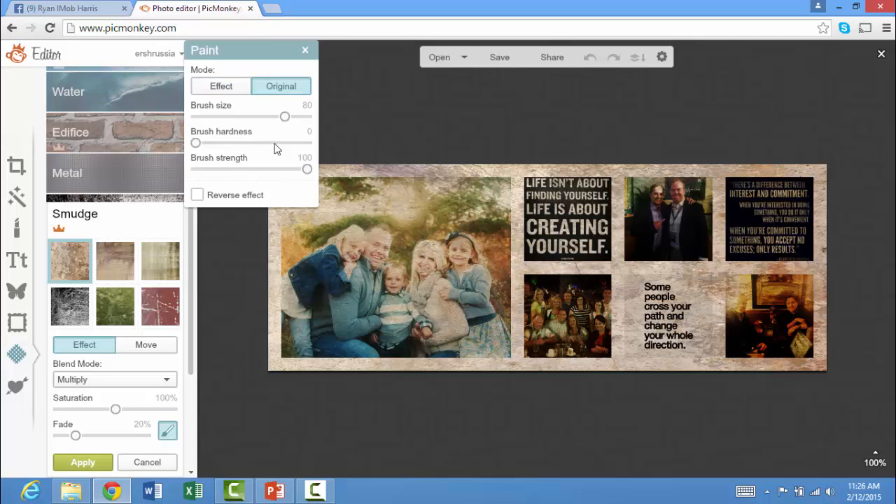
mouse_move(336, 210)
mouse_down()
mouse_move(374, 174)
mouse_move(343, 266)
mouse_move(360, 255)
mouse_move(441, 255)
mouse_move(462, 280)
mouse_move(364, 294)
mouse_move(329, 266)
mouse_move(451, 262)
mouse_move(569, 210)
mouse_move(557, 224)
mouse_move(568, 301)
mouse_move(560, 304)
mouse_move(707, 241)
mouse_move(675, 222)
mouse_move(705, 239)
mouse_move(760, 342)
mouse_move(769, 319)
mouse_up()
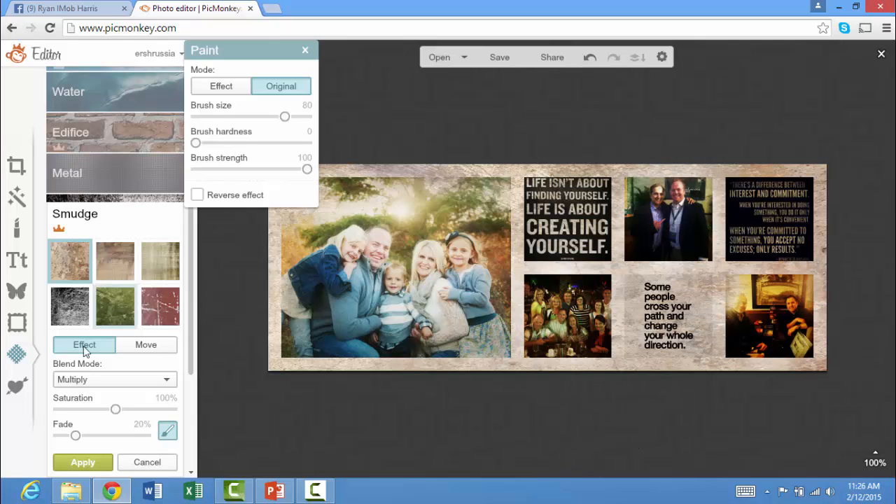
mouse_move(80, 439)
mouse_down()
mouse_move(134, 442)
mouse_move(42, 442)
mouse_move(69, 442)
mouse_up()
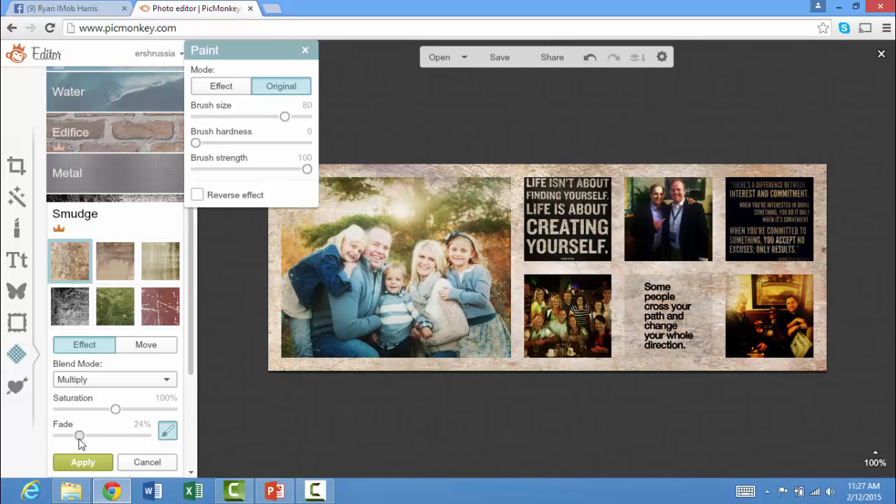
click(81, 462)
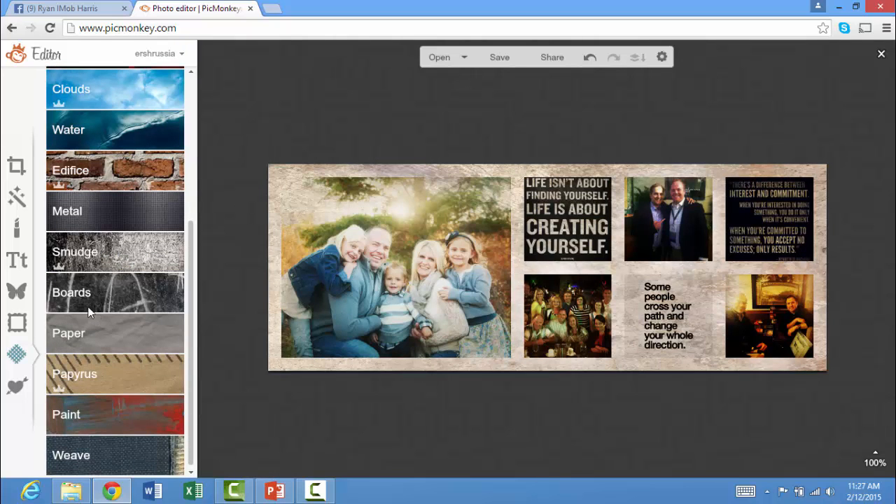
Preview the Intrepid, Dusk, Rapture and Urbane effects on the textured collage.
click(16, 200)
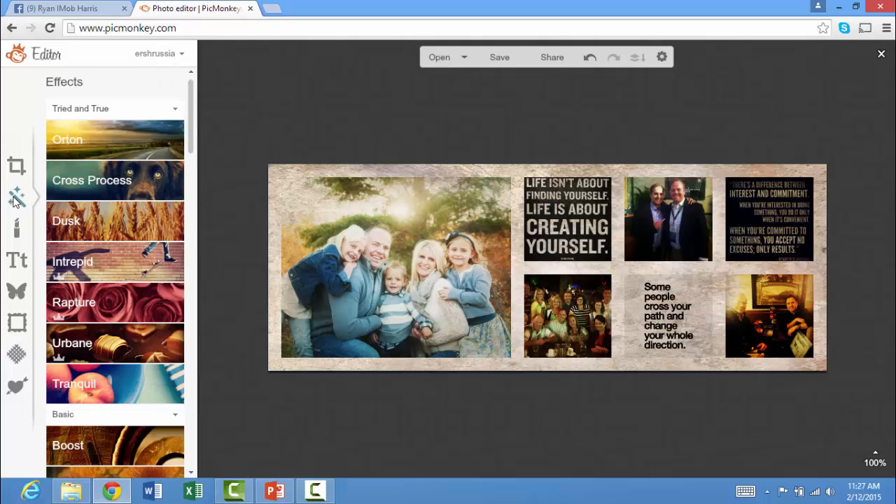
click(109, 262)
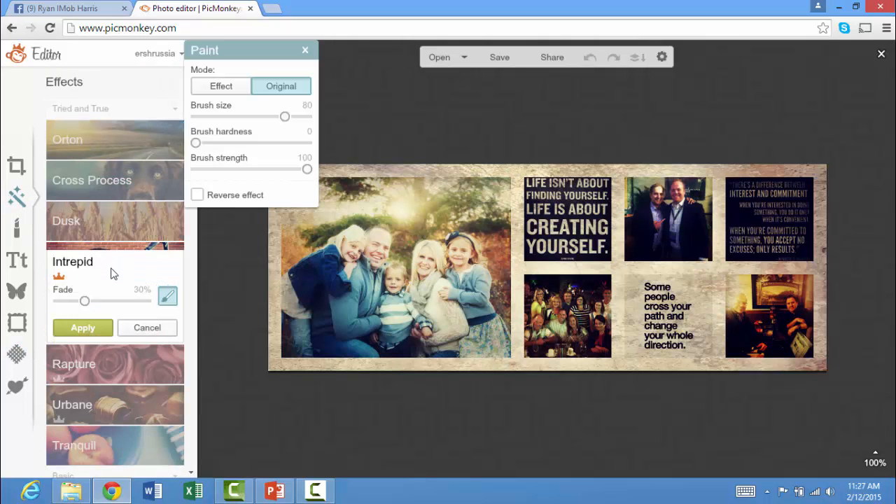
click(119, 221)
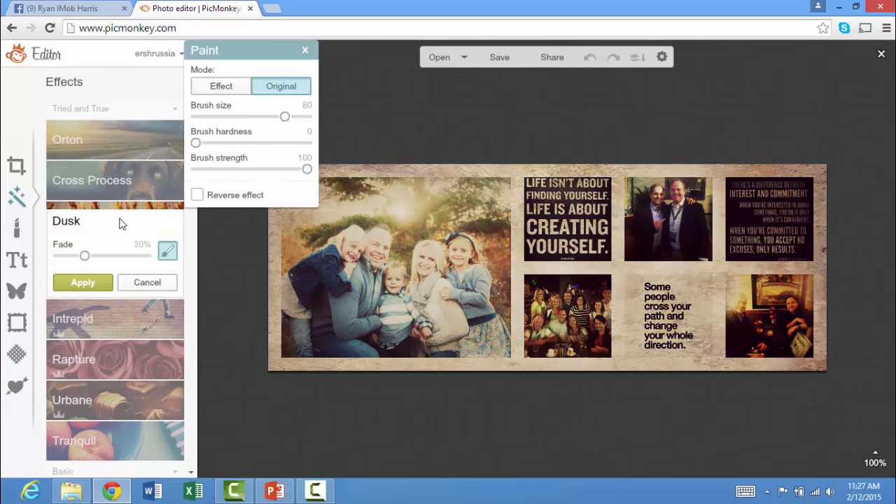
click(140, 359)
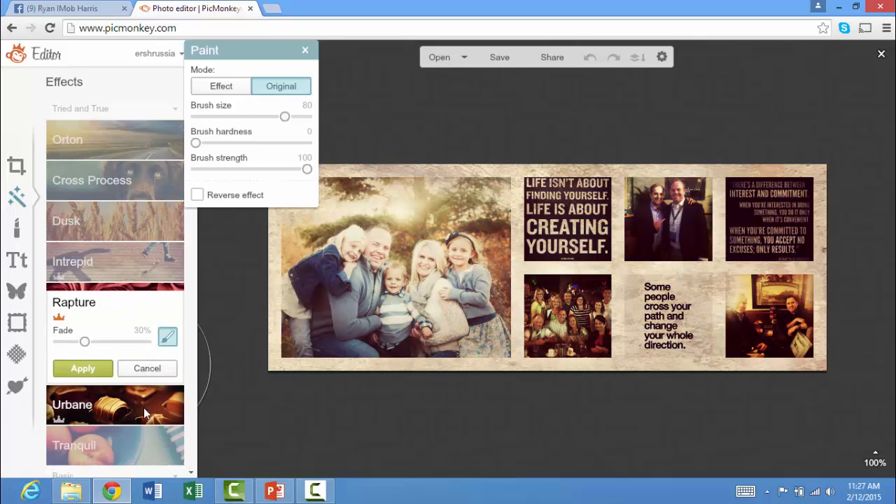
click(139, 408)
scroll(134, 384, down, 3)
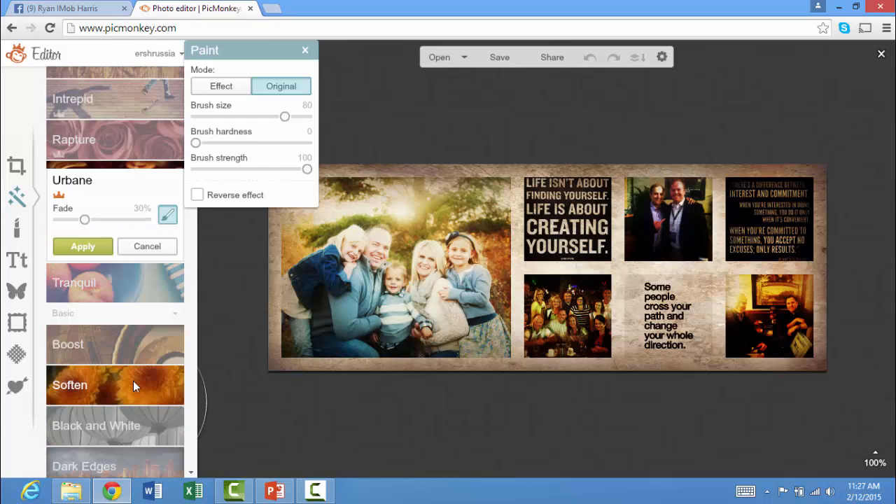
scroll(133, 378, down, 1)
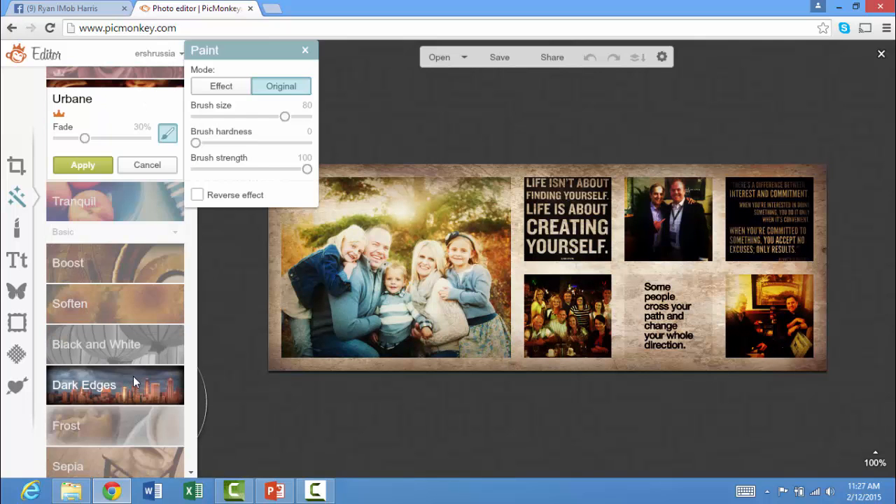
Try the Soften effect on the collage with fade at 95%, and cancel it.
click(127, 312)
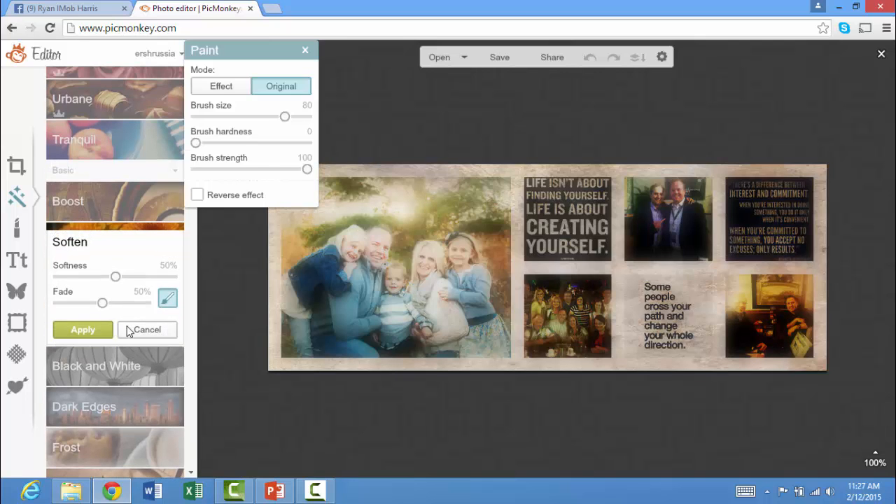
drag(96, 306, 140, 310)
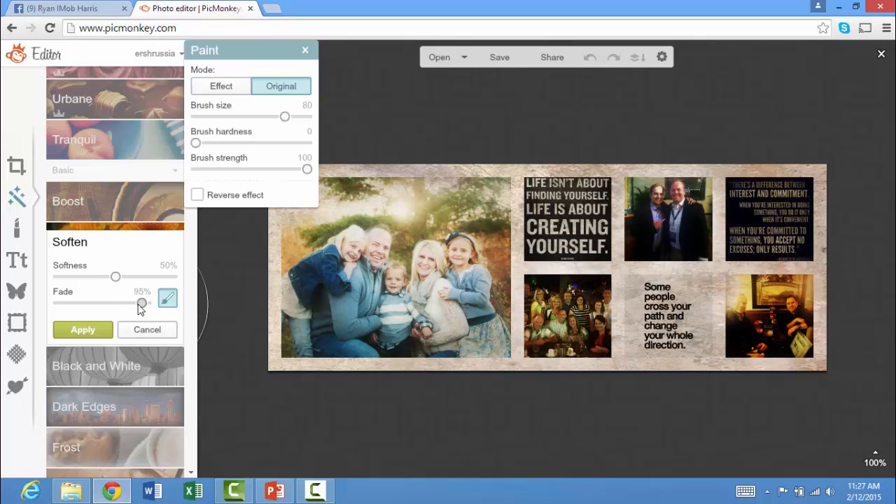
click(144, 332)
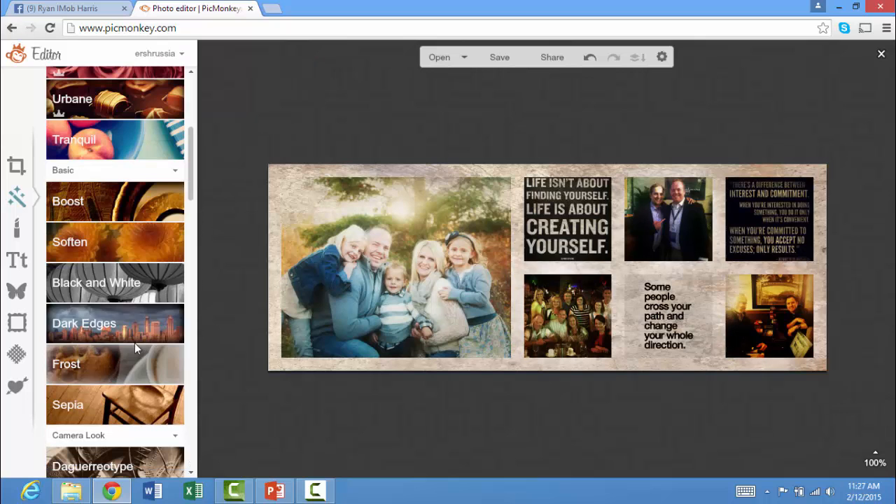
Try the Dark Edges effect and the Frost effect at size 7 on the collage, cancelling each one.
click(136, 336)
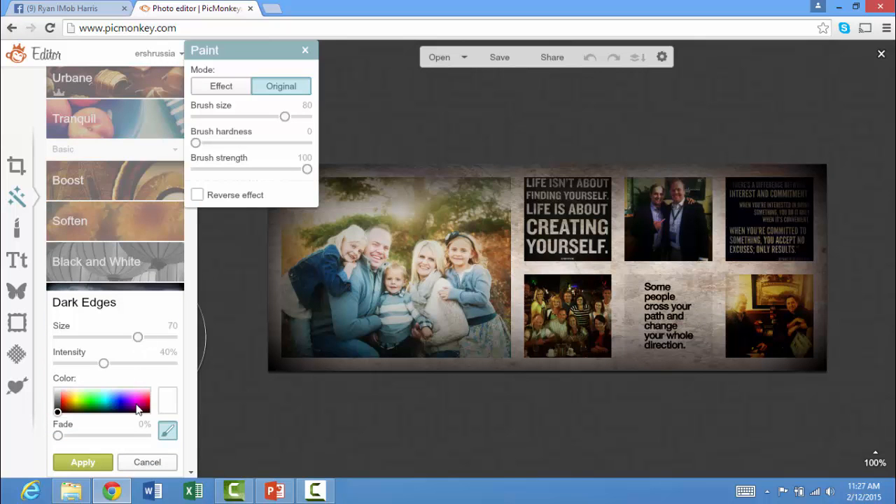
click(144, 464)
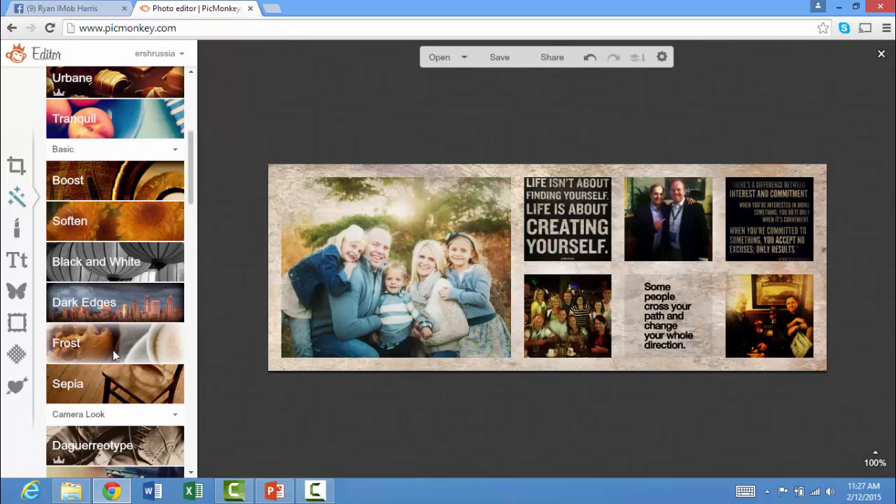
click(114, 348)
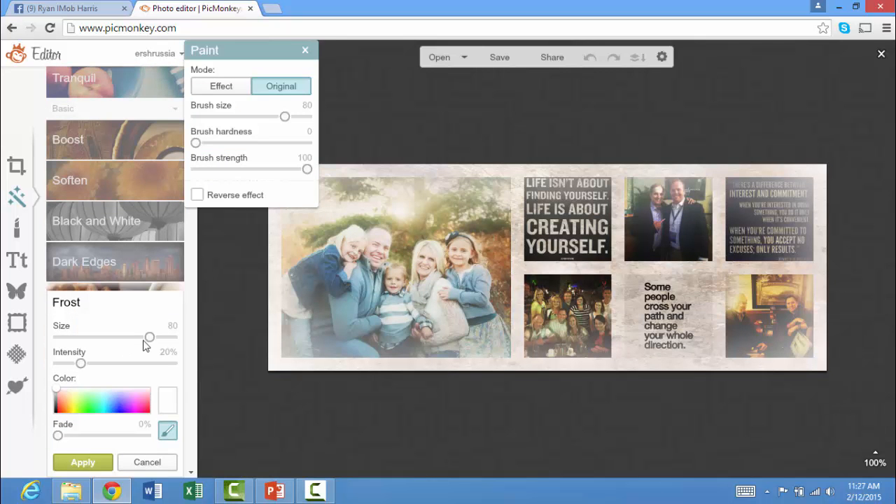
drag(147, 340, 62, 336)
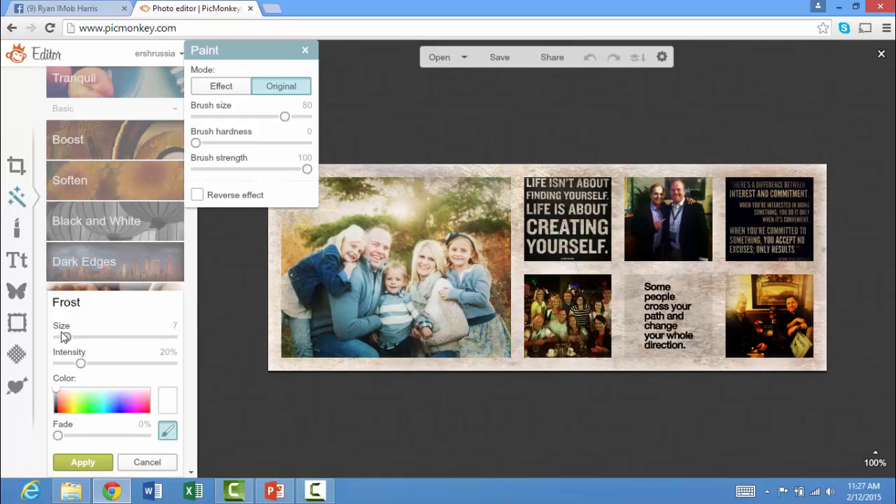
click(145, 462)
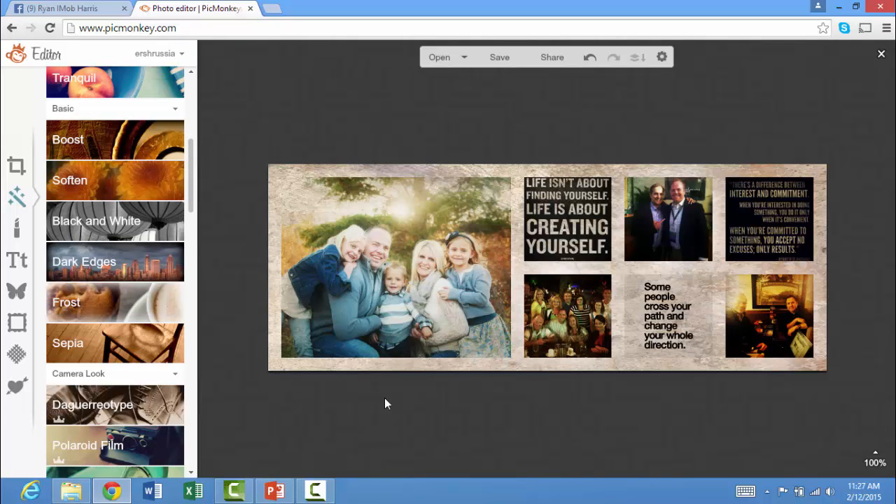
Open the save options for the finished collage and set the JPG quality to Sean.
click(493, 63)
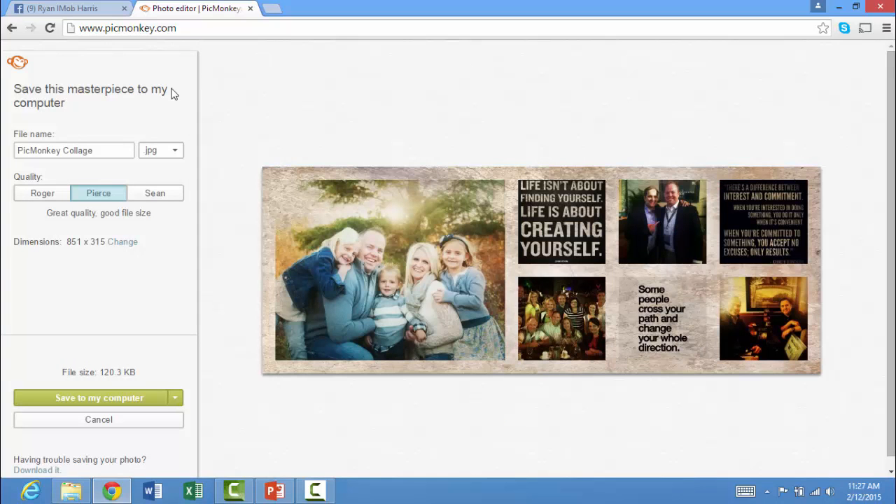
click(110, 156)
triple_click(109, 156)
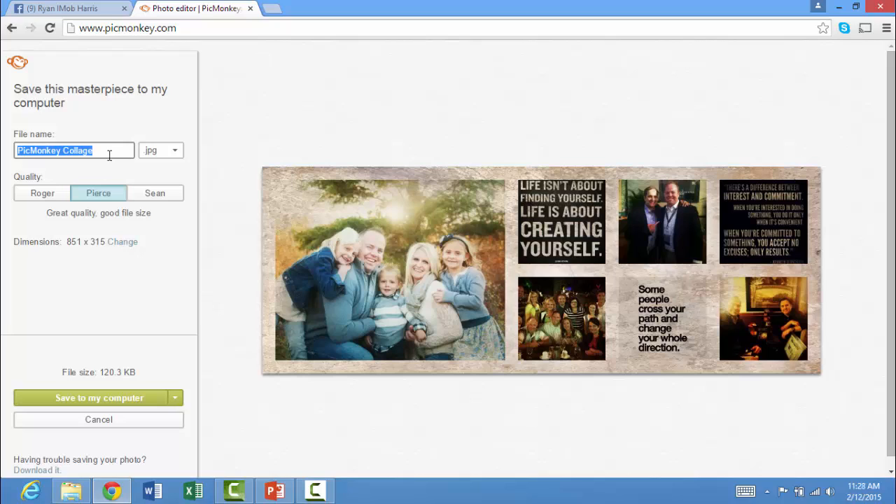
click(160, 199)
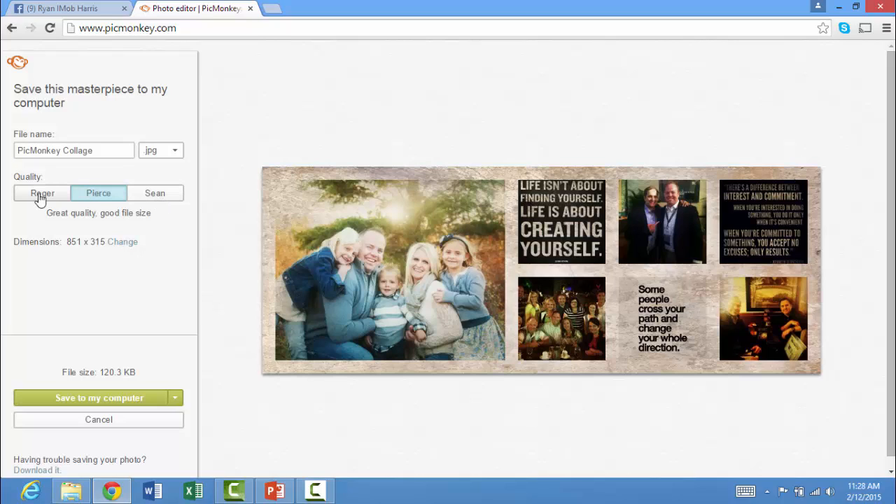
click(155, 195)
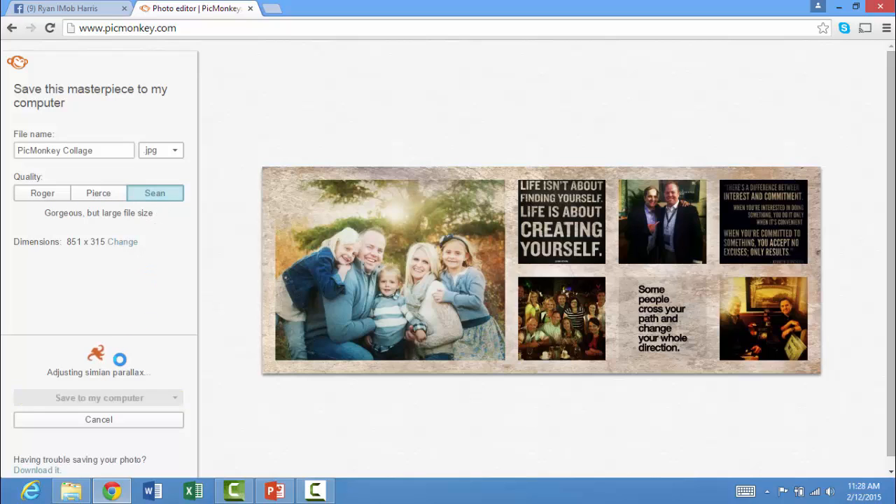
Save the collage to the computer as the JPEG image PicMonkey Collage in the PicMonkey Files folder.
click(108, 401)
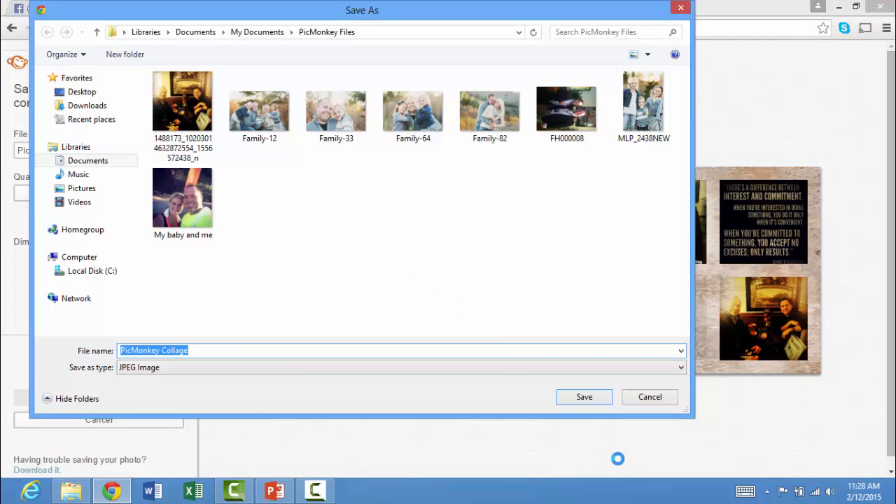
click(573, 396)
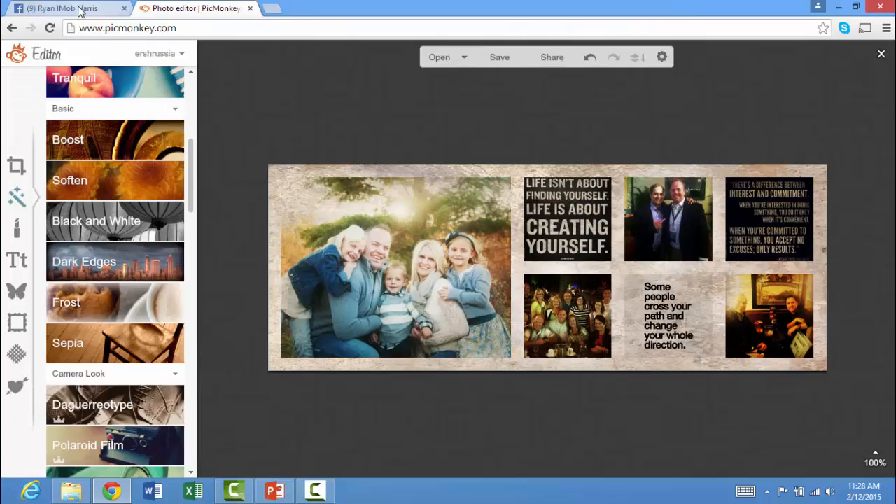
Switch to the Facebook profile, upload the PicMonkey Collage image as the new cover photo and save the cover change.
click(79, 10)
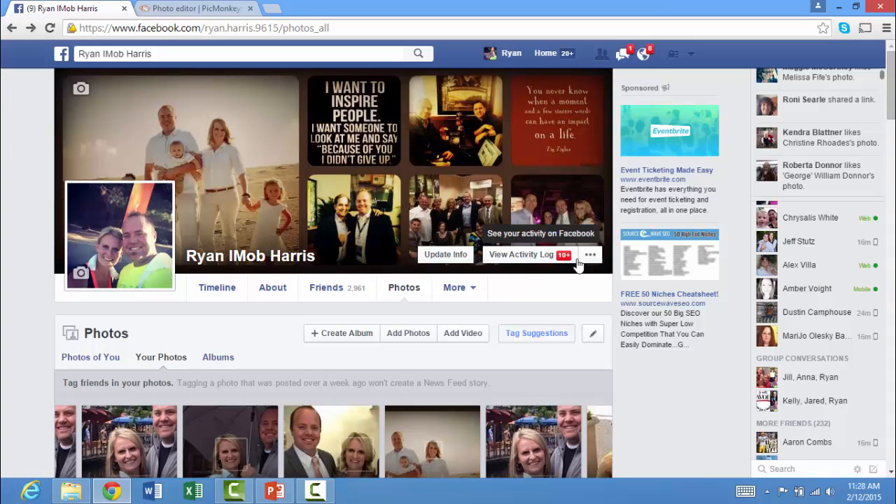
click(81, 90)
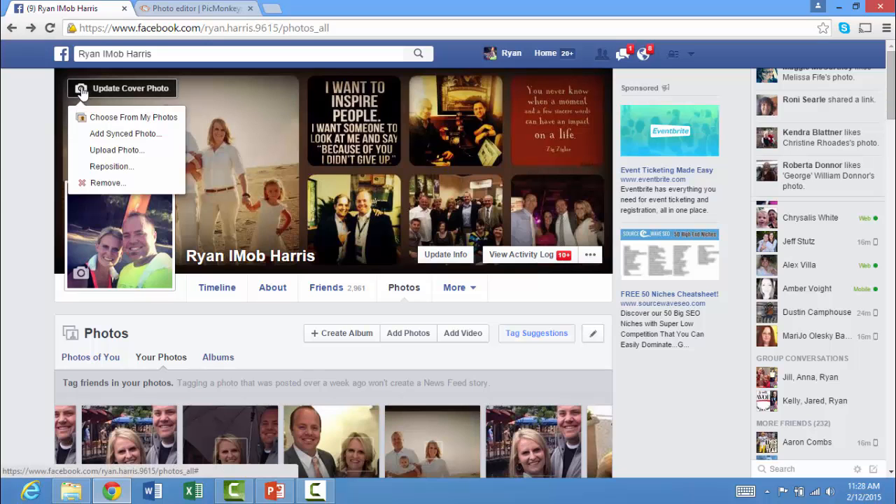
click(116, 149)
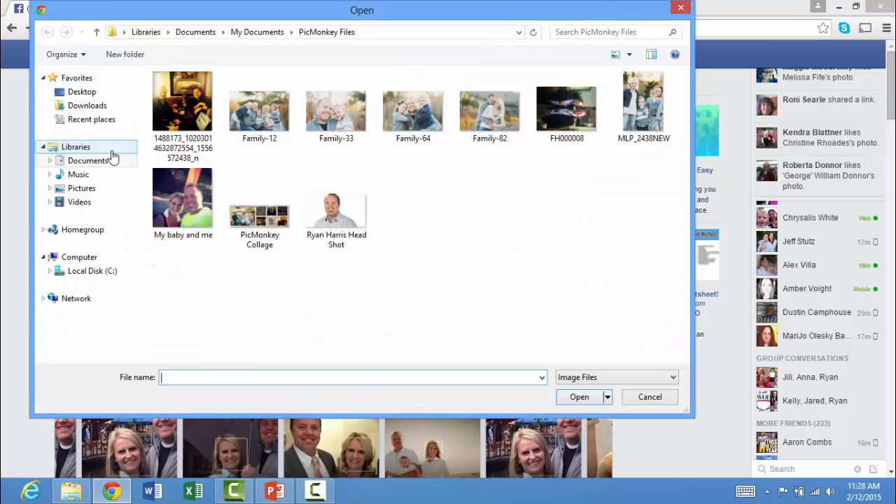
click(272, 211)
click(579, 397)
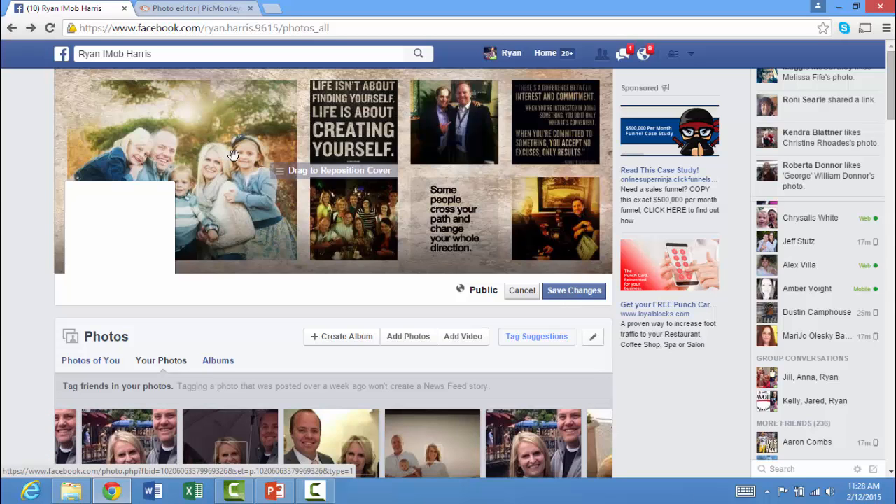
click(575, 292)
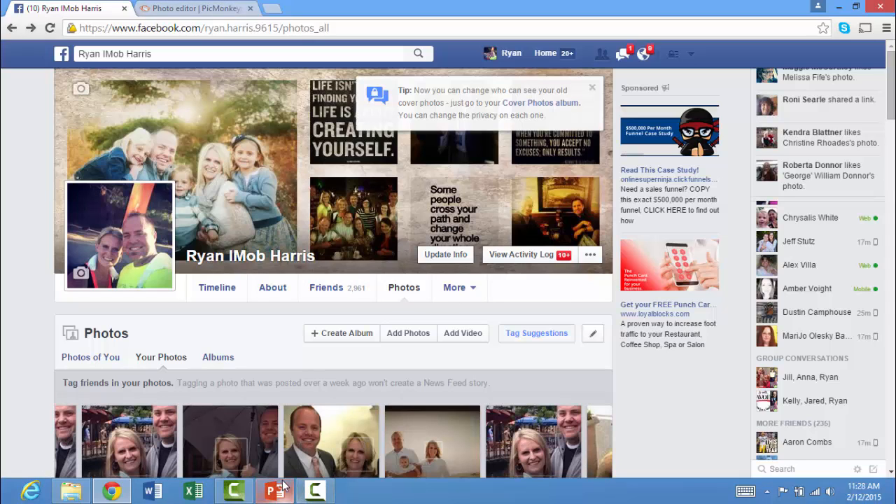
click(318, 492)
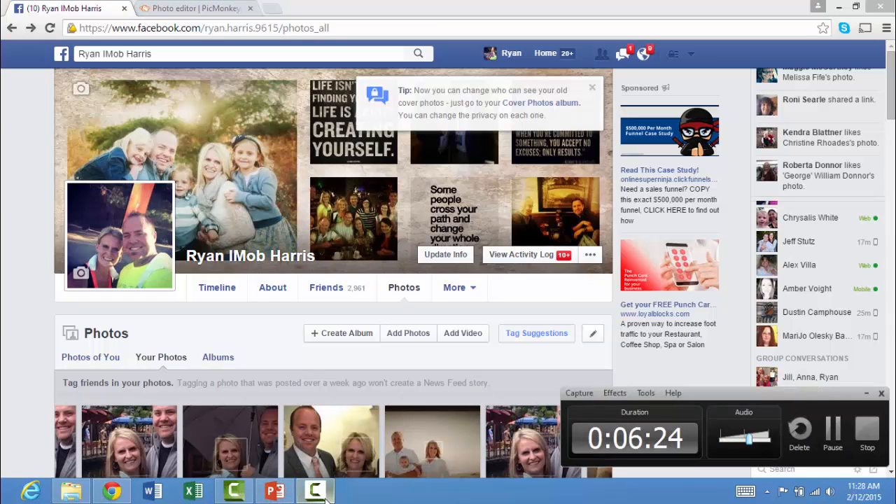